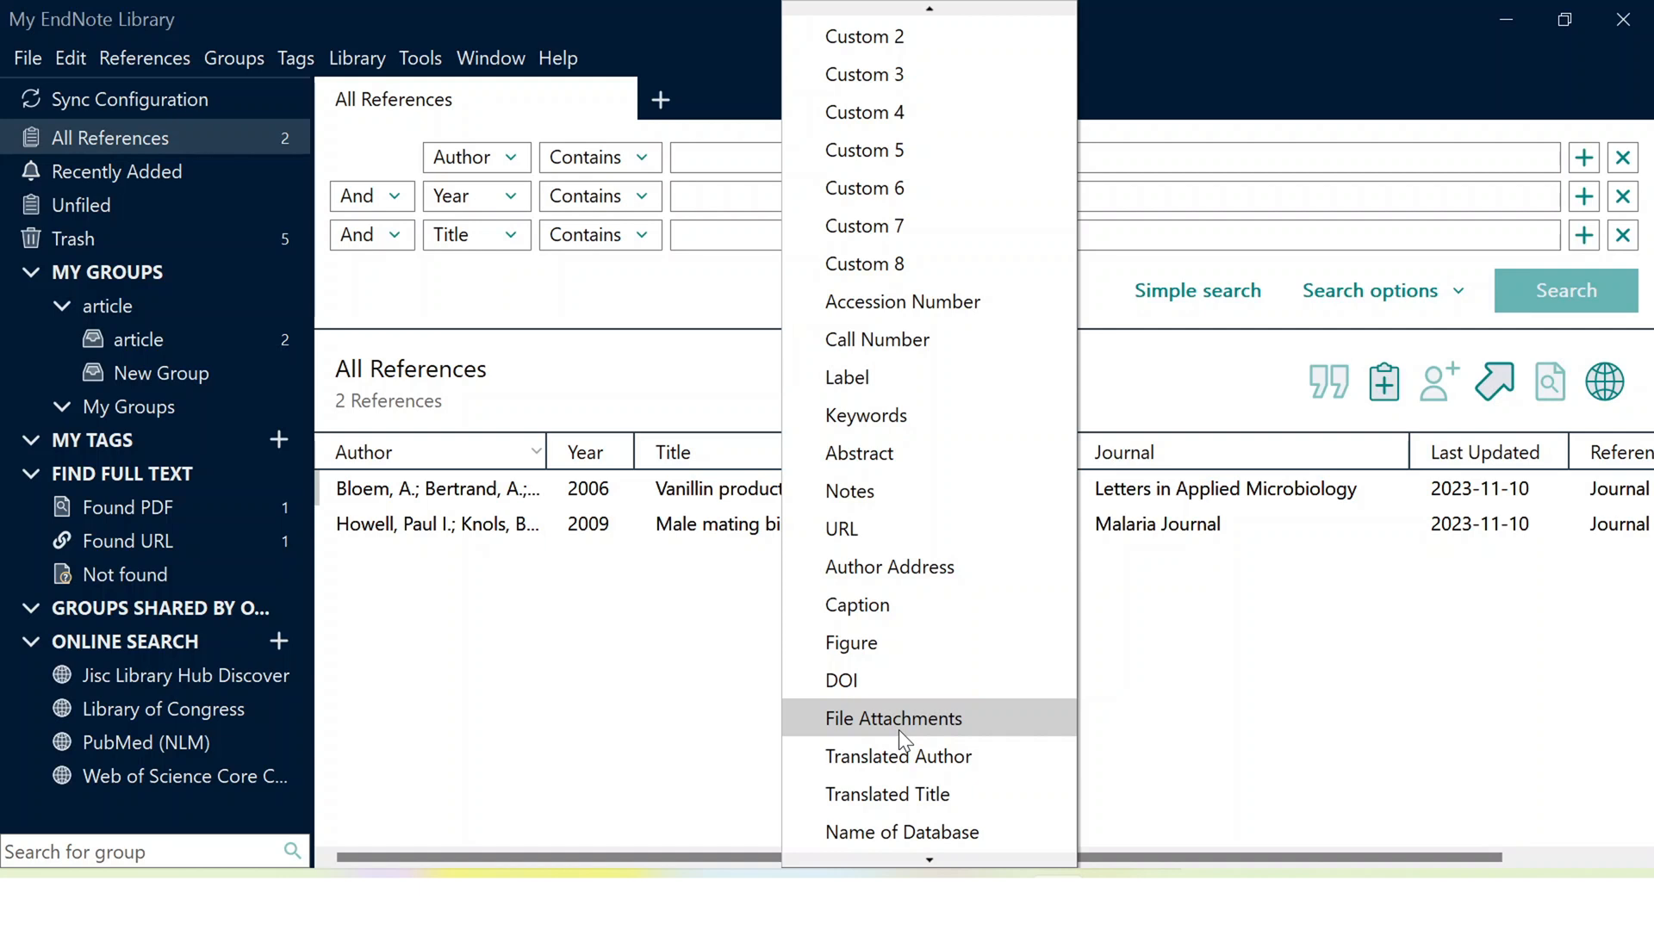
Show the File Attachments column in the reference list and run Find Full Text on all references.
{"action": "left_click", "coordinate": [899, 720]}
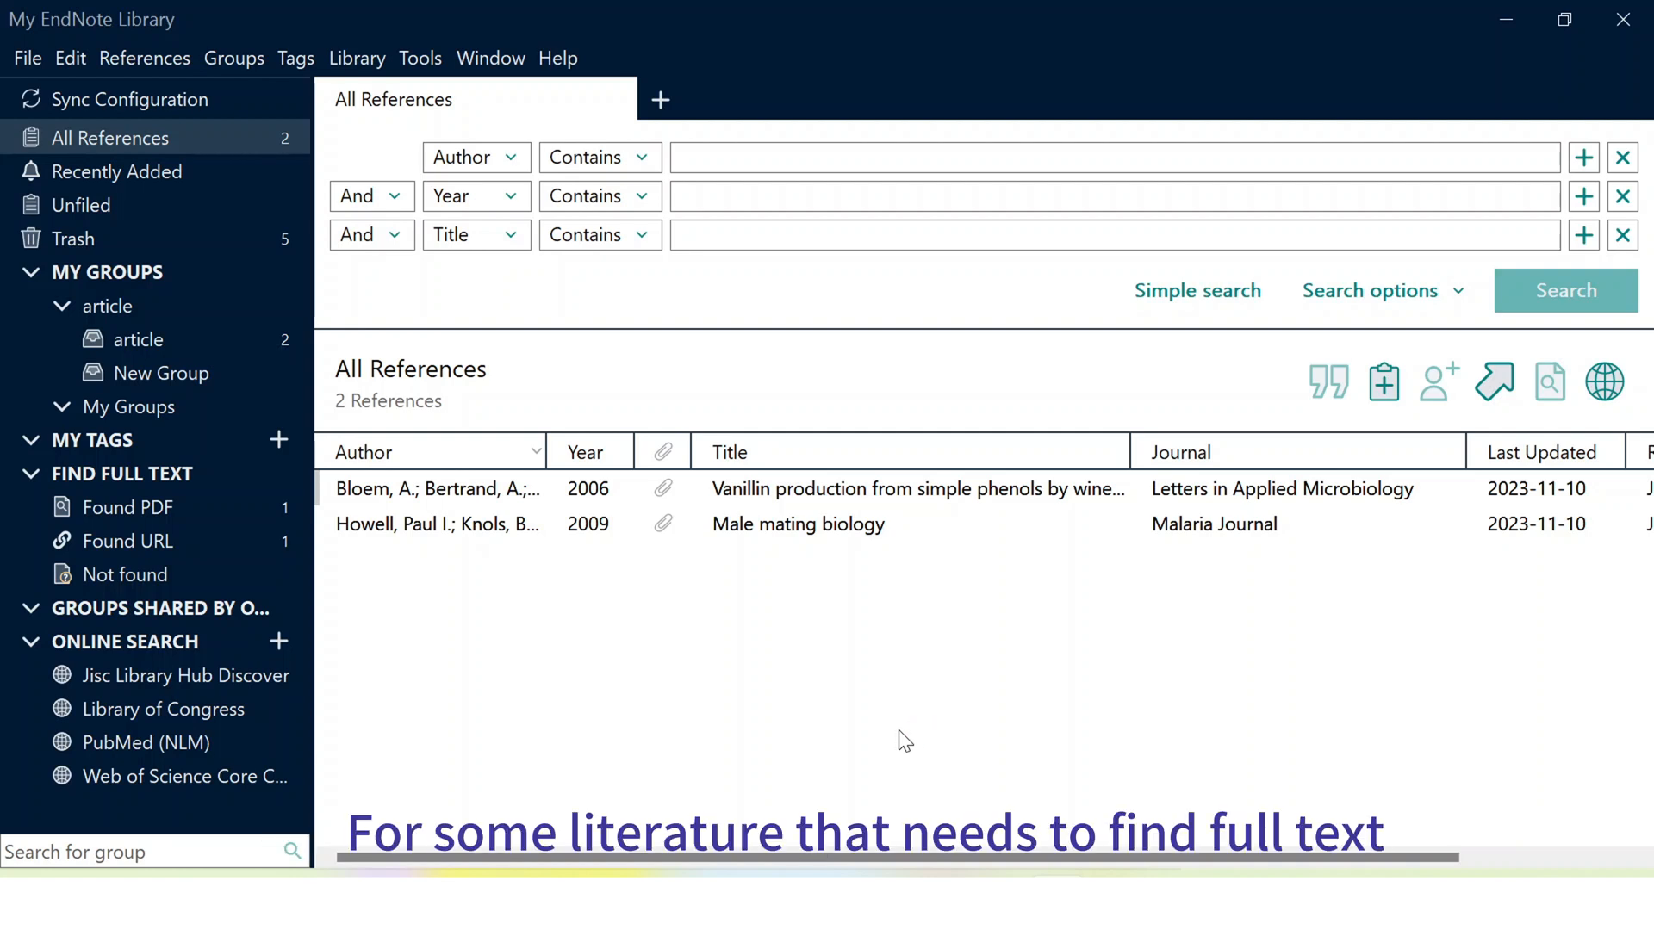
{"action": "key", "text": "ctrl+a"}
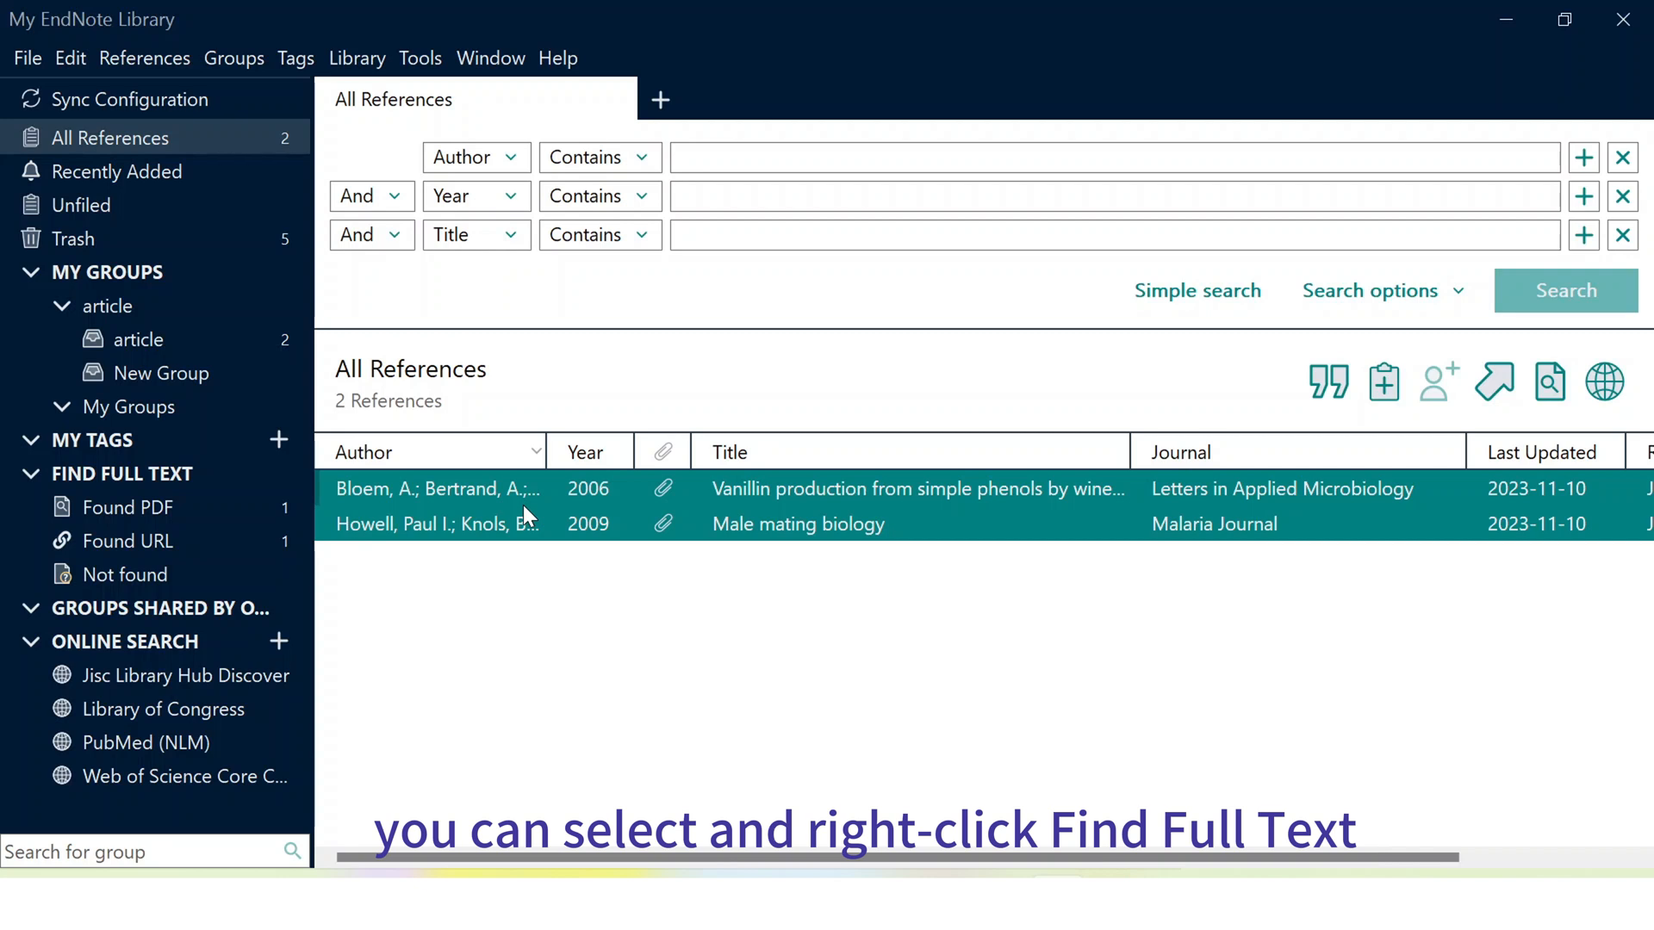
{"action": "right_click", "coordinate": [526, 515]}
{"action": "left_click", "coordinate": [551, 503]}
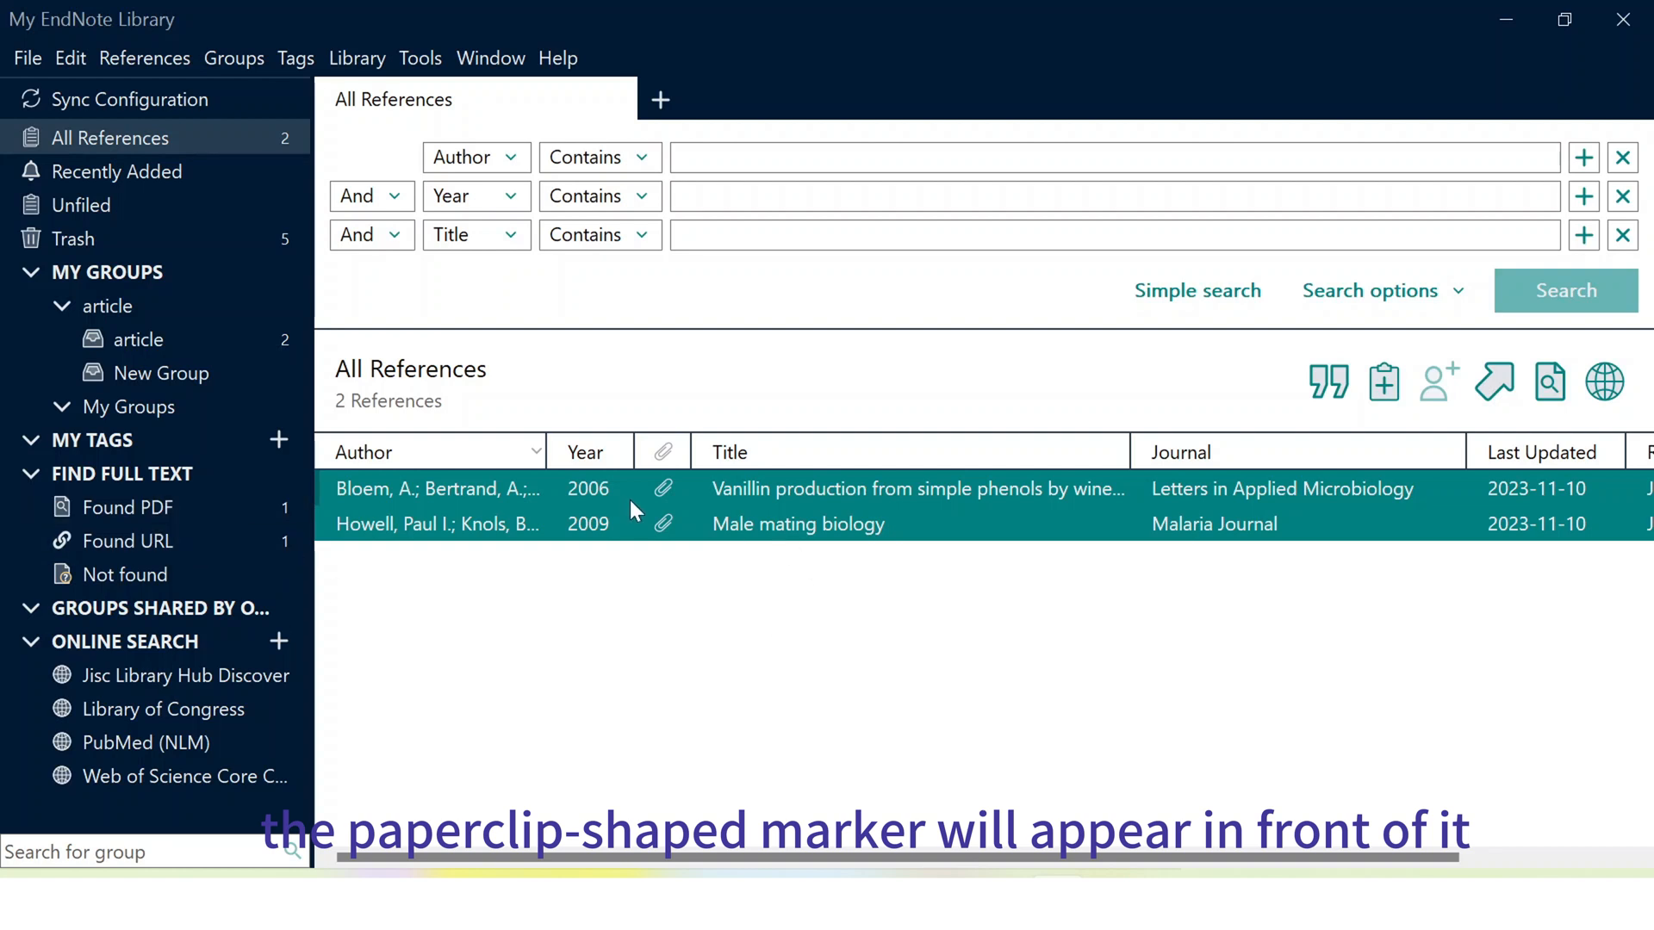
Open the attached PDF of the 2006 reference on vanillin production in the reference pane.
{"action": "left_click", "coordinate": [673, 493]}
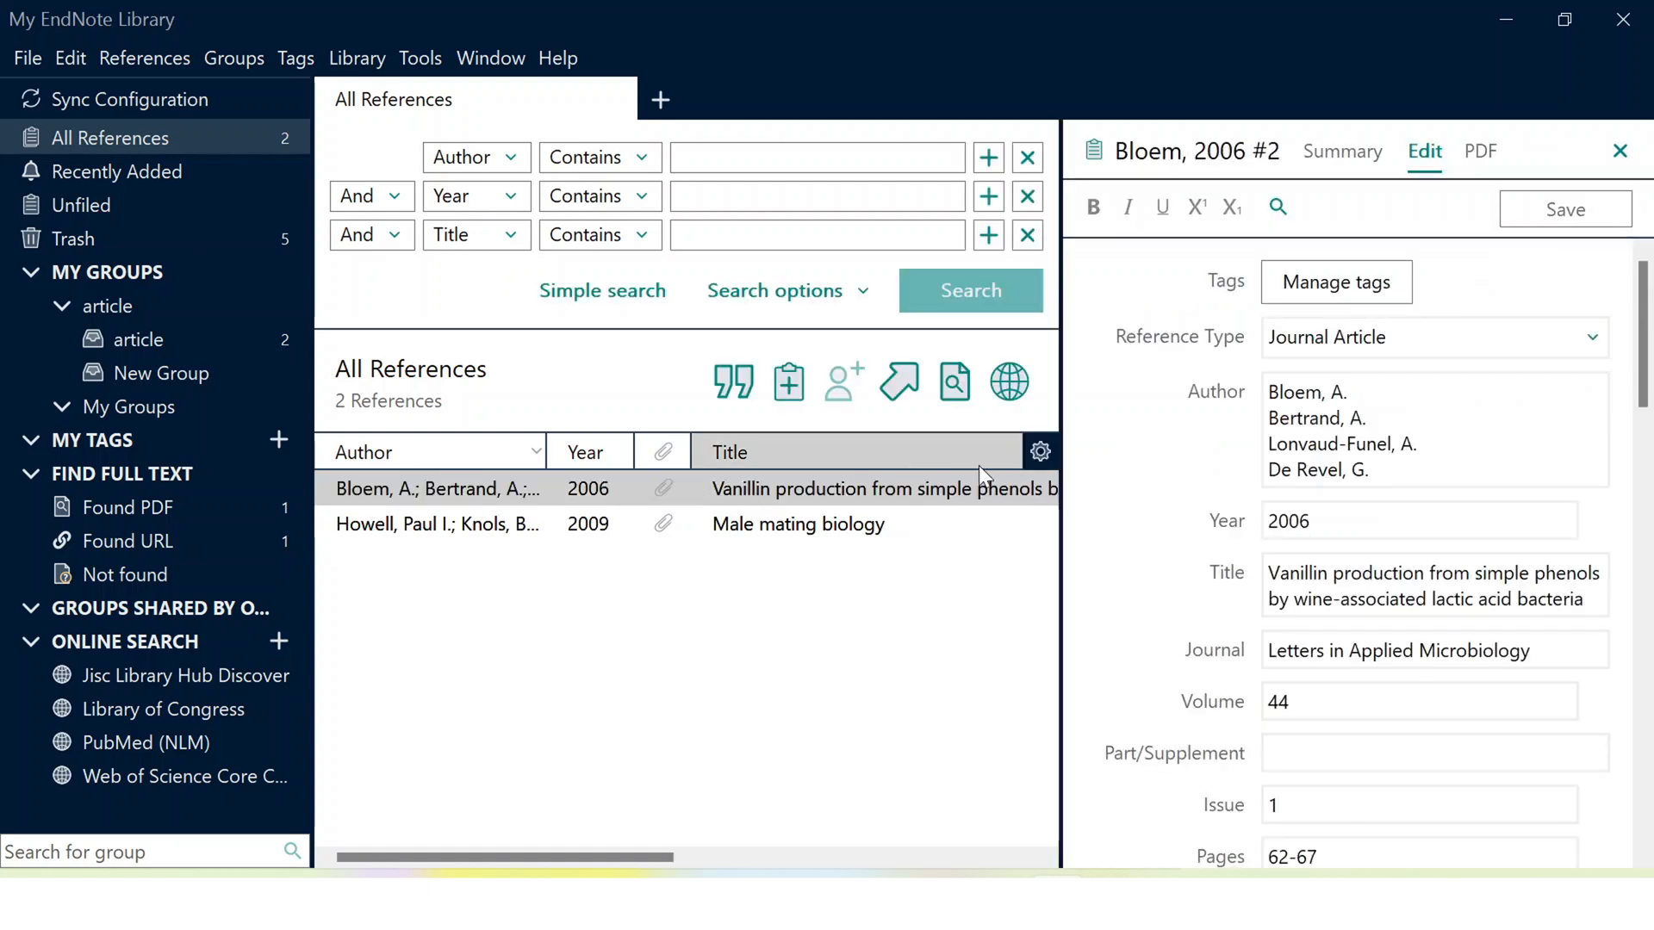
{"action": "left_click", "coordinate": [1480, 154]}
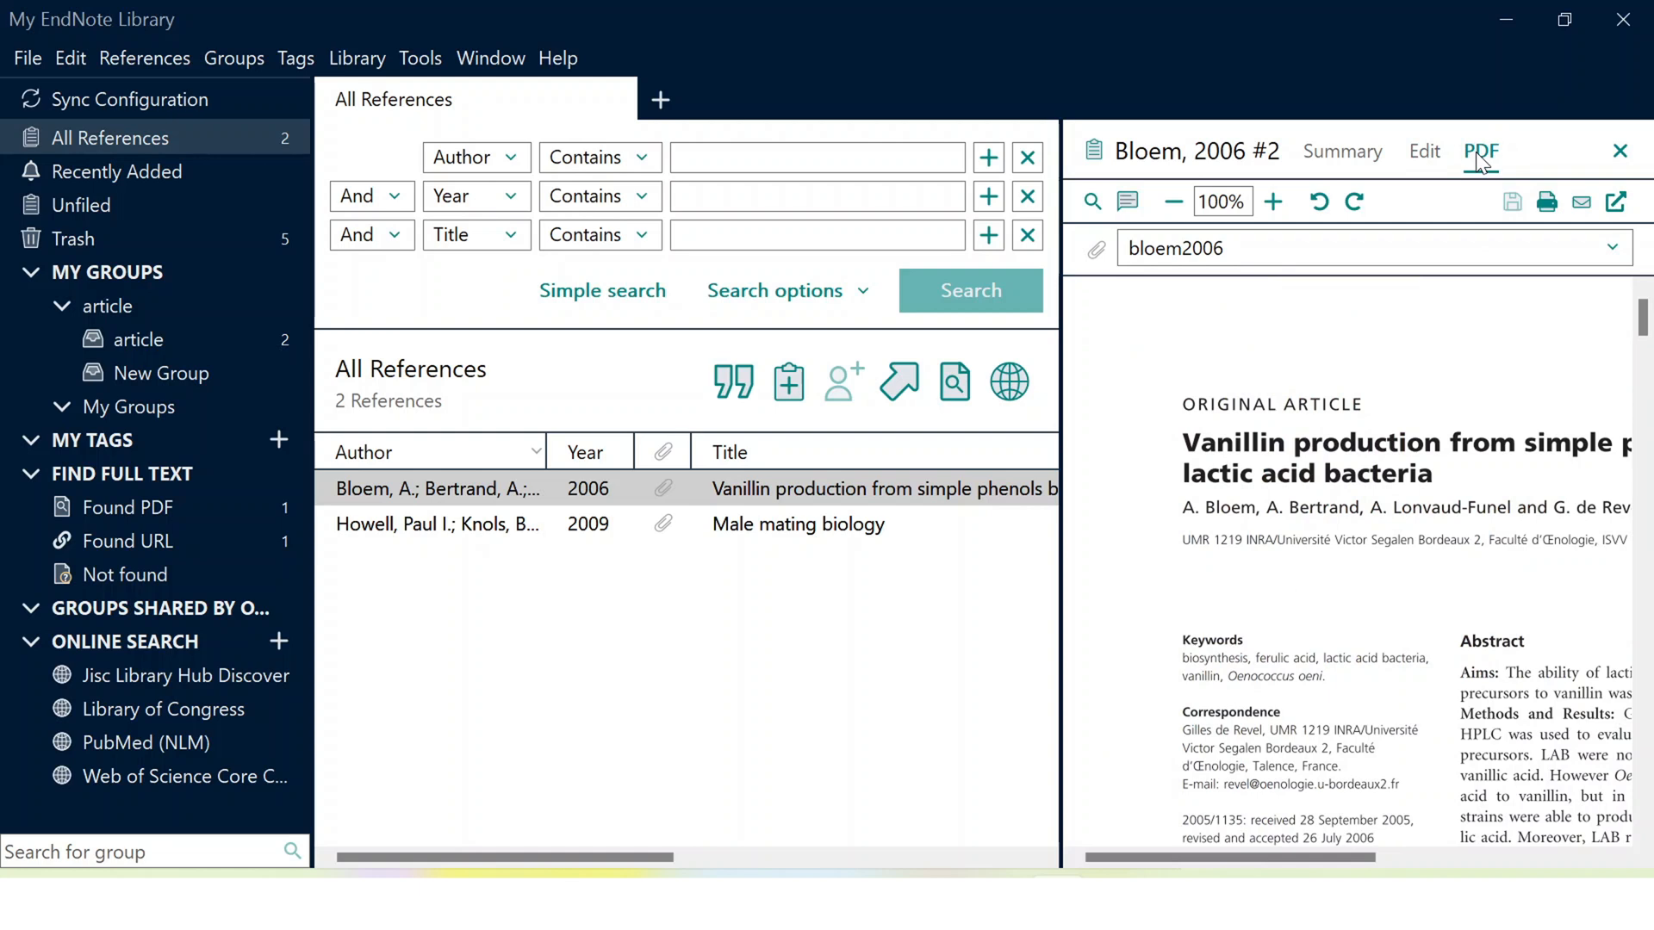
Try the PDF page view tools: zoom to 90% and back to 100%, and rotate 90° counterclockwise and back clockwise.
{"action": "left_click", "coordinate": [1175, 201]}
{"action": "left_click", "coordinate": [1273, 207]}
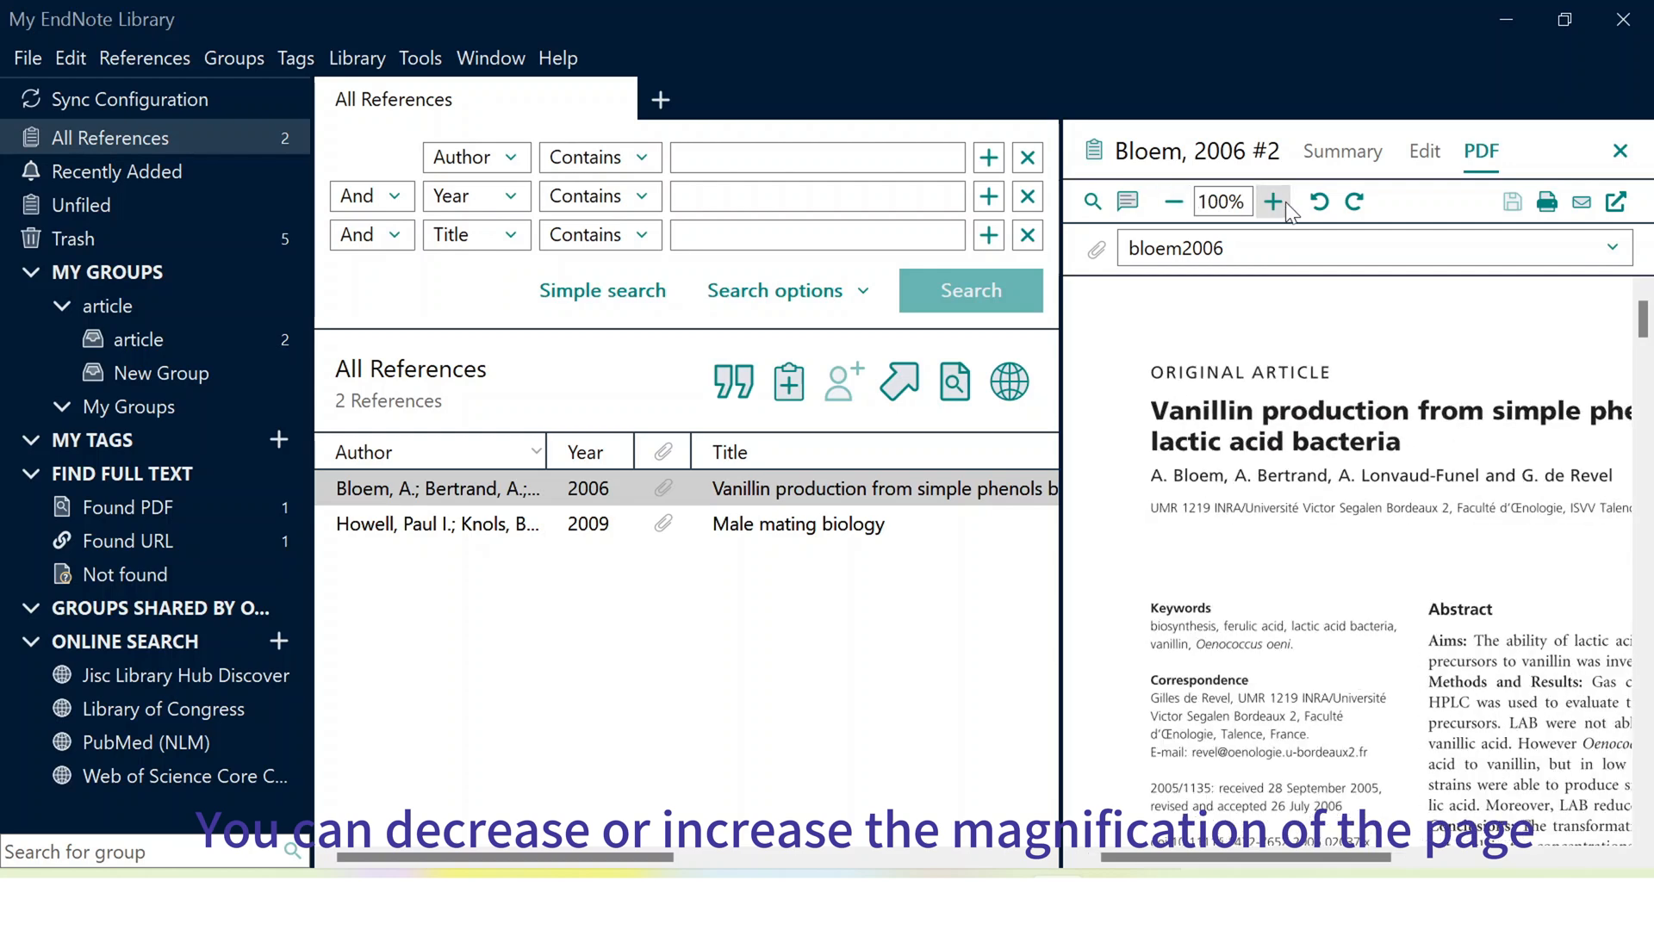
{"action": "left_click", "coordinate": [1171, 211]}
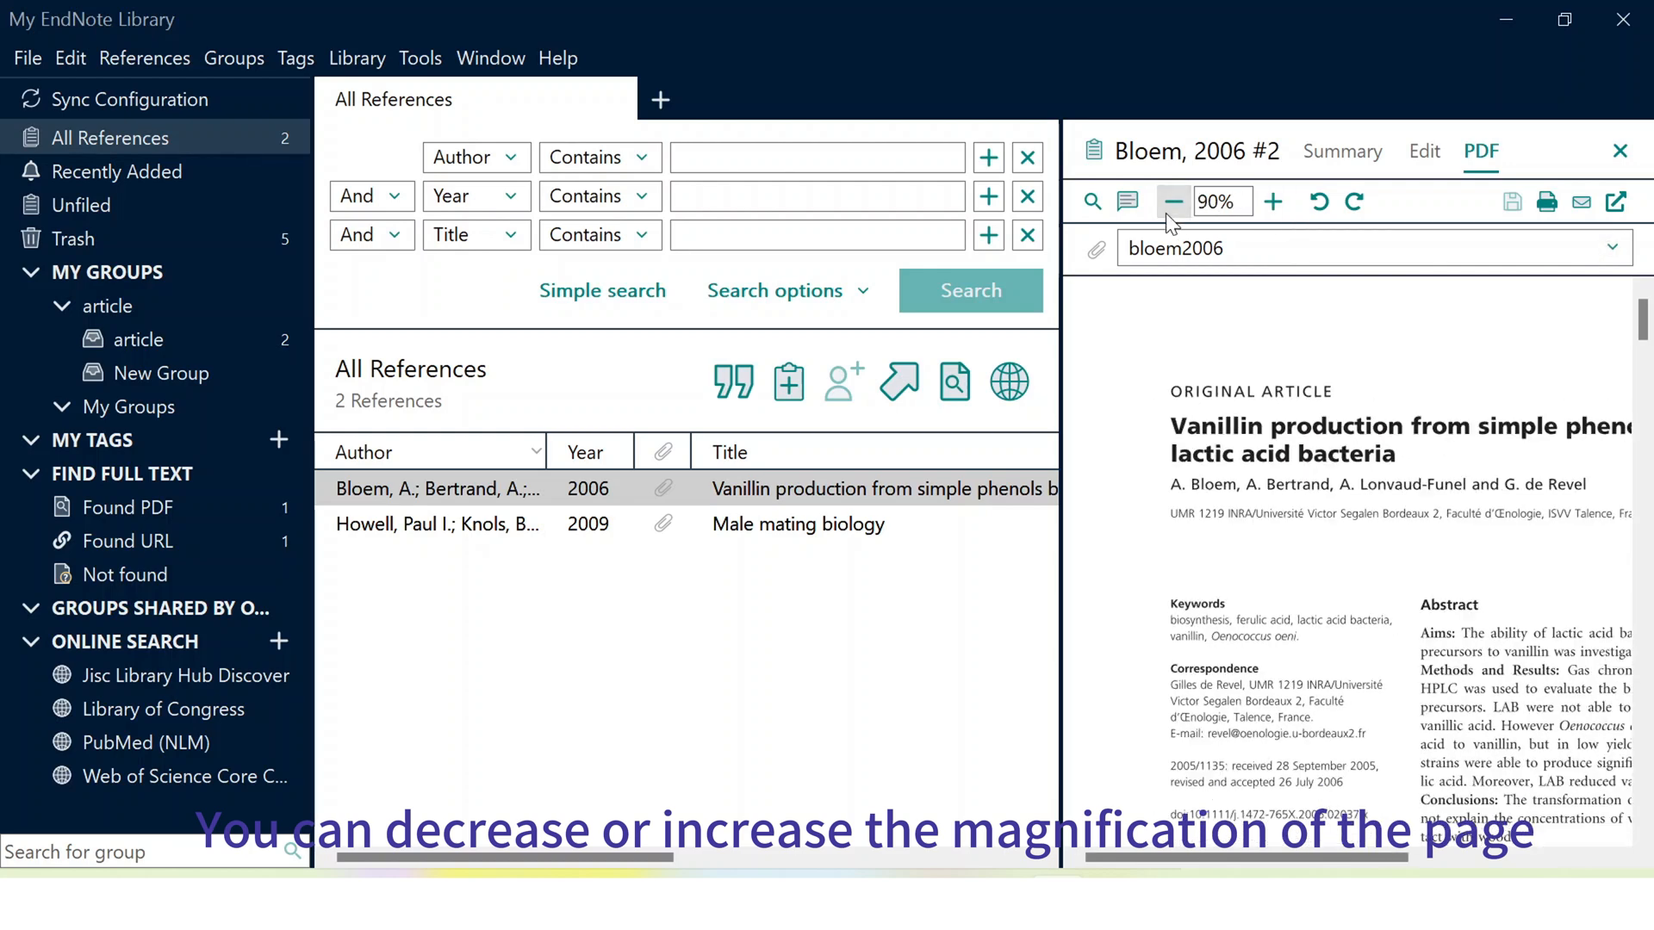
{"action": "left_click", "coordinate": [1273, 207]}
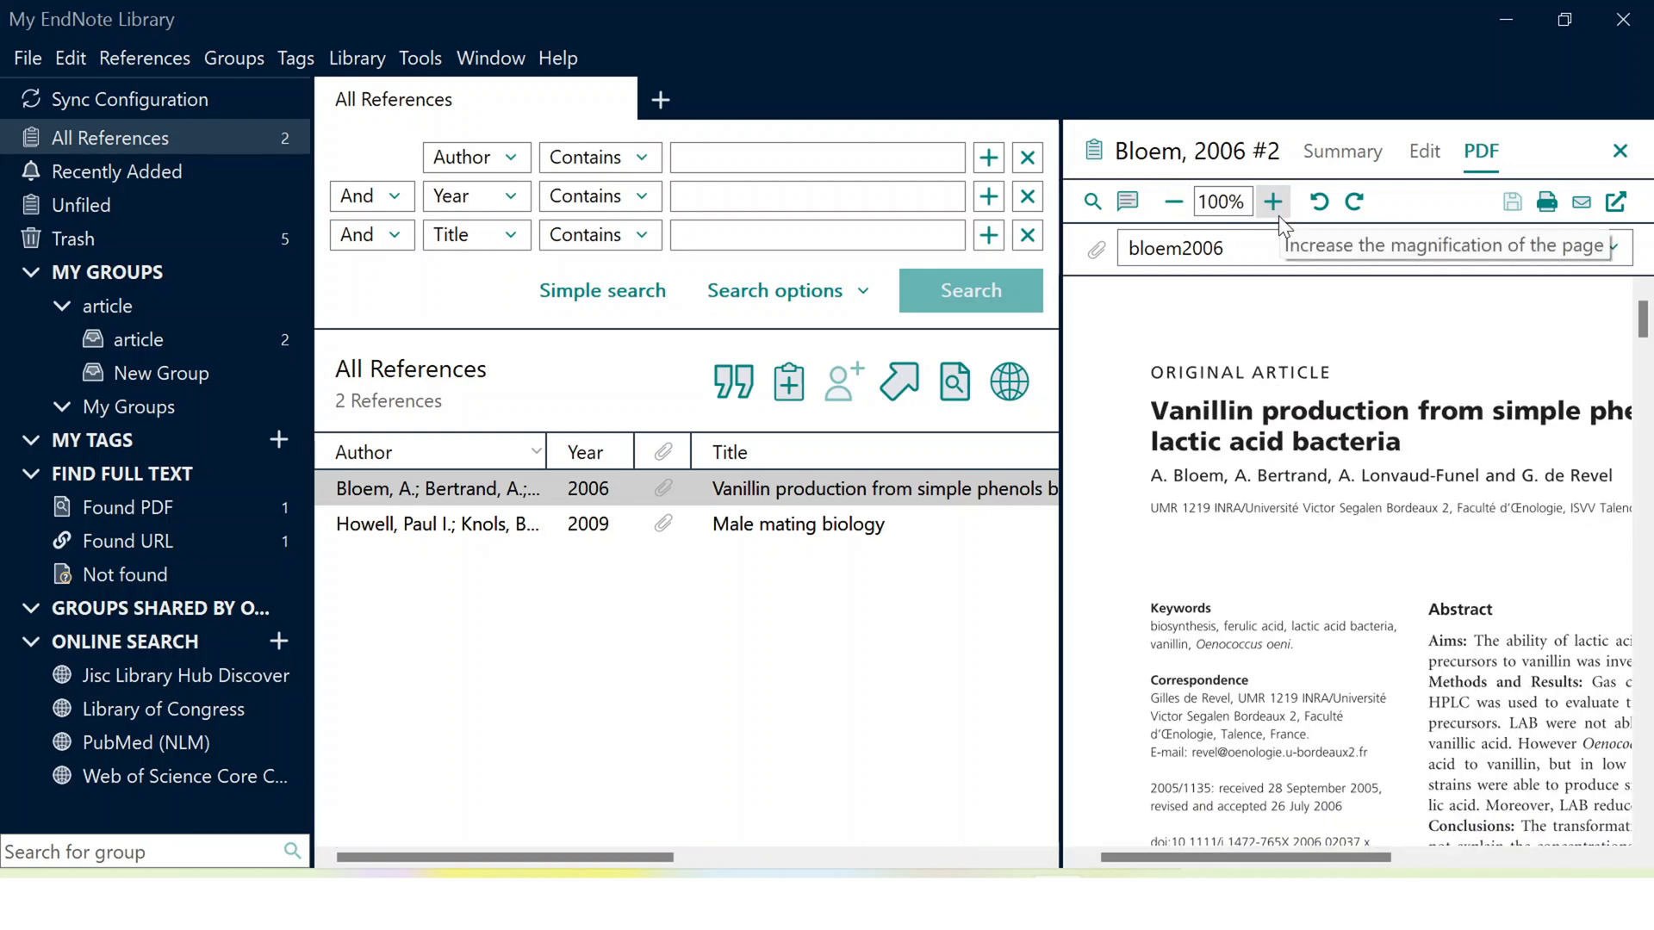
{"action": "left_click", "coordinate": [1318, 202]}
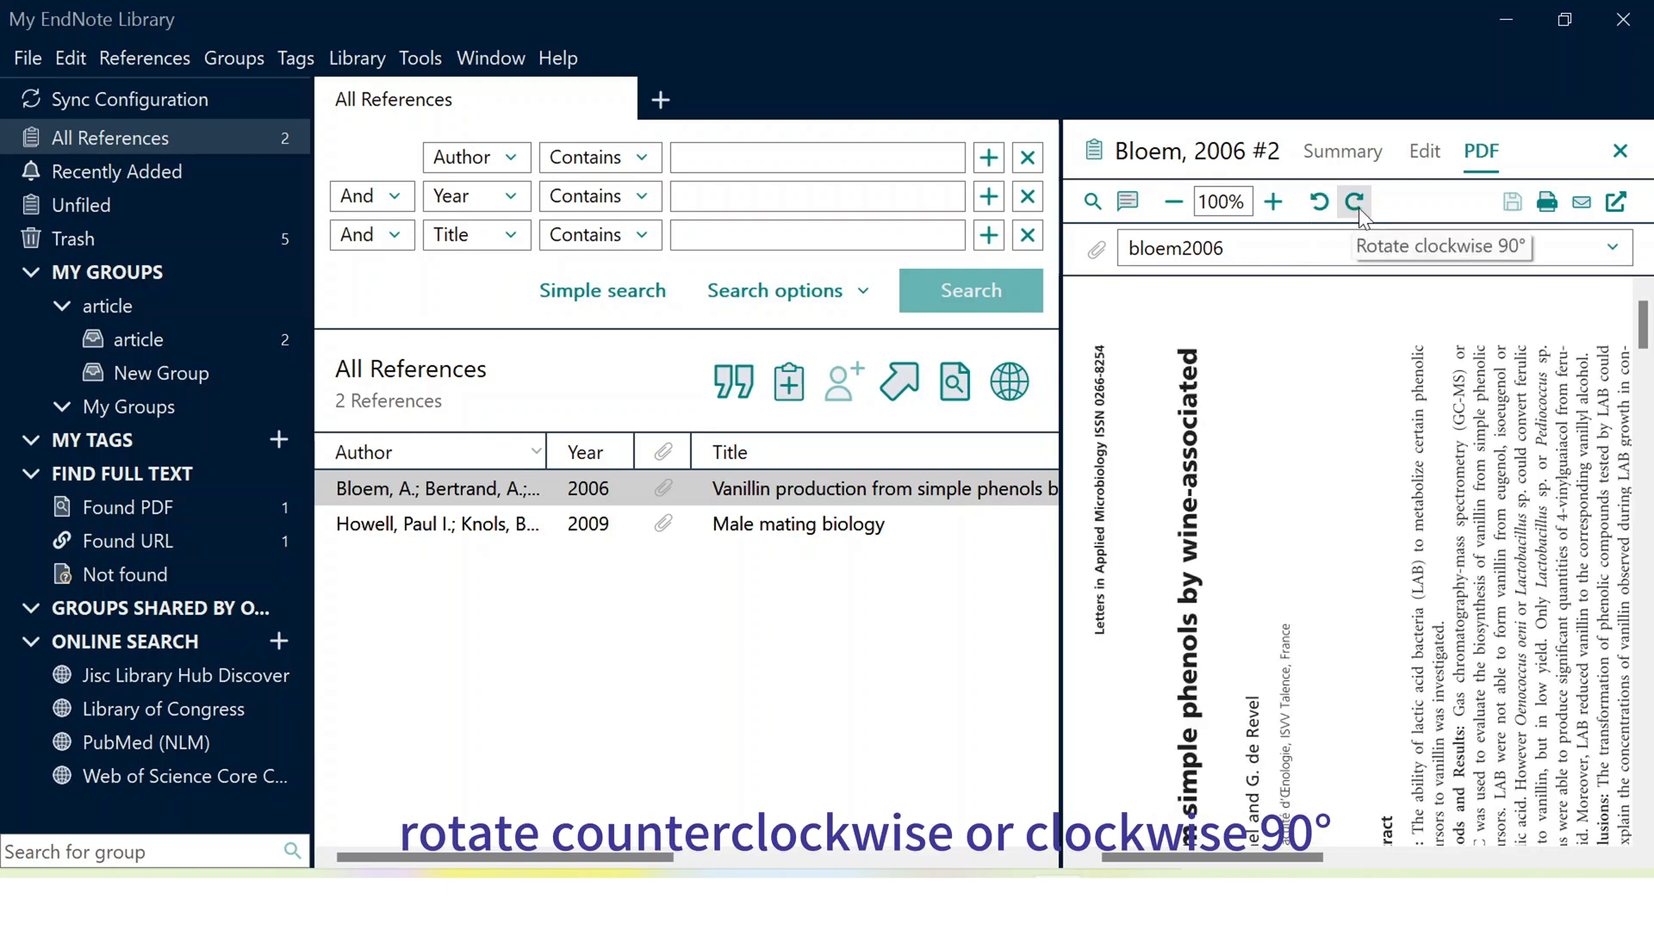
{"action": "left_click", "coordinate": [1355, 203]}
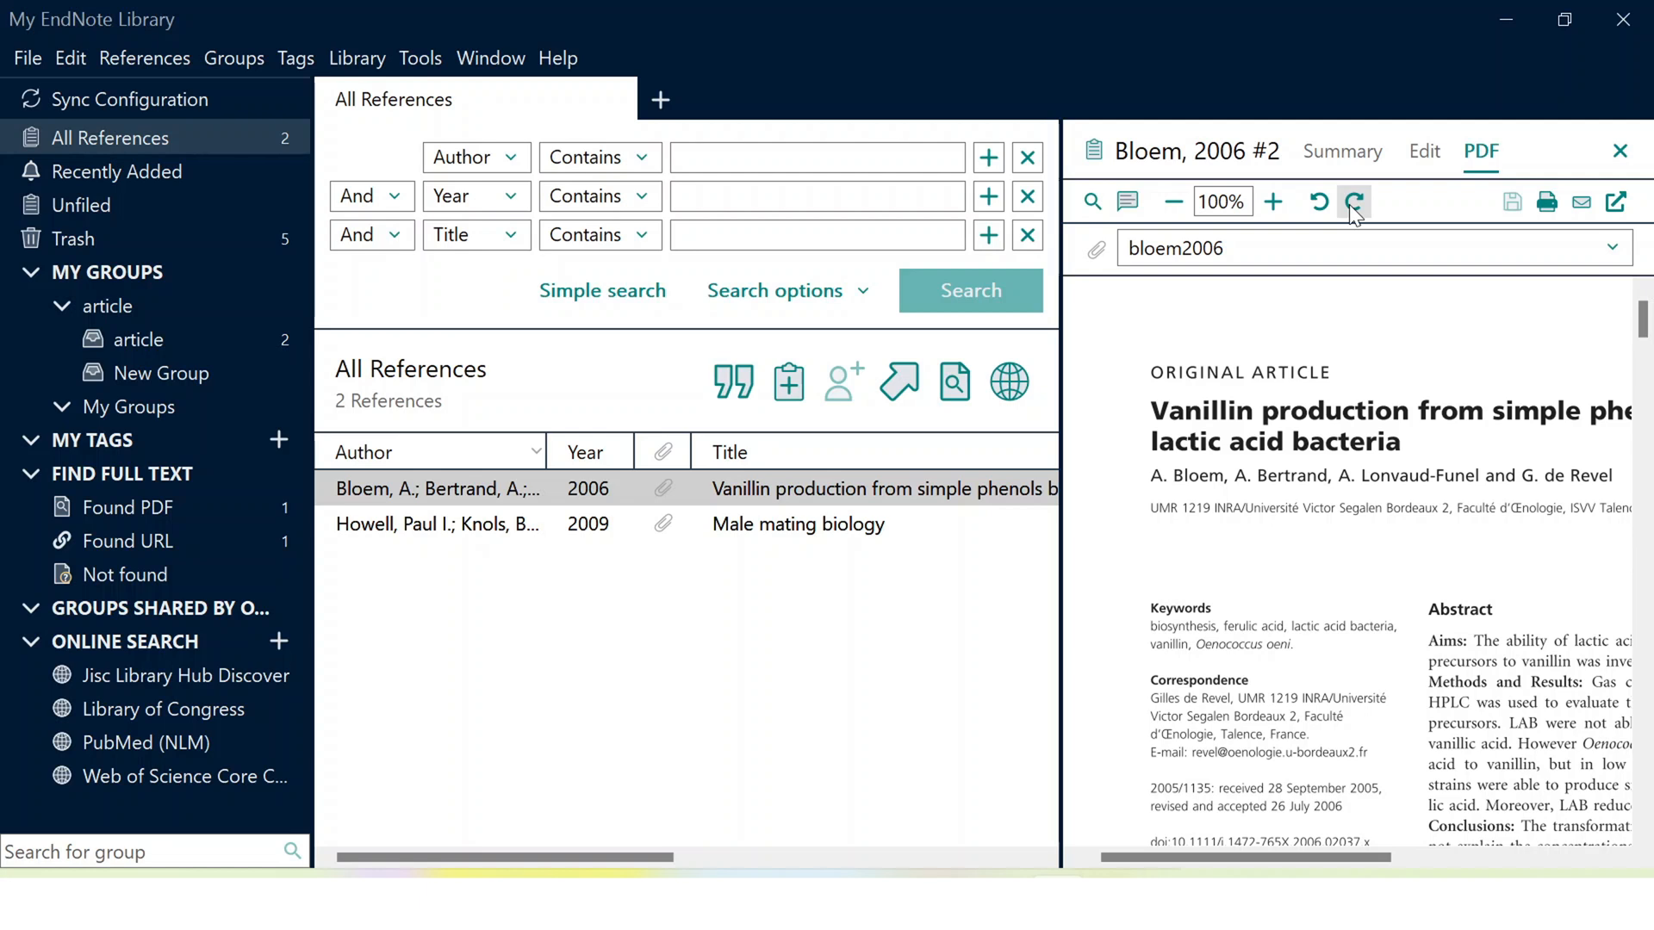
Open bloem2006 in its own maximized window, read through to page 3 and close the window.
{"action": "left_click", "coordinate": [1615, 207]}
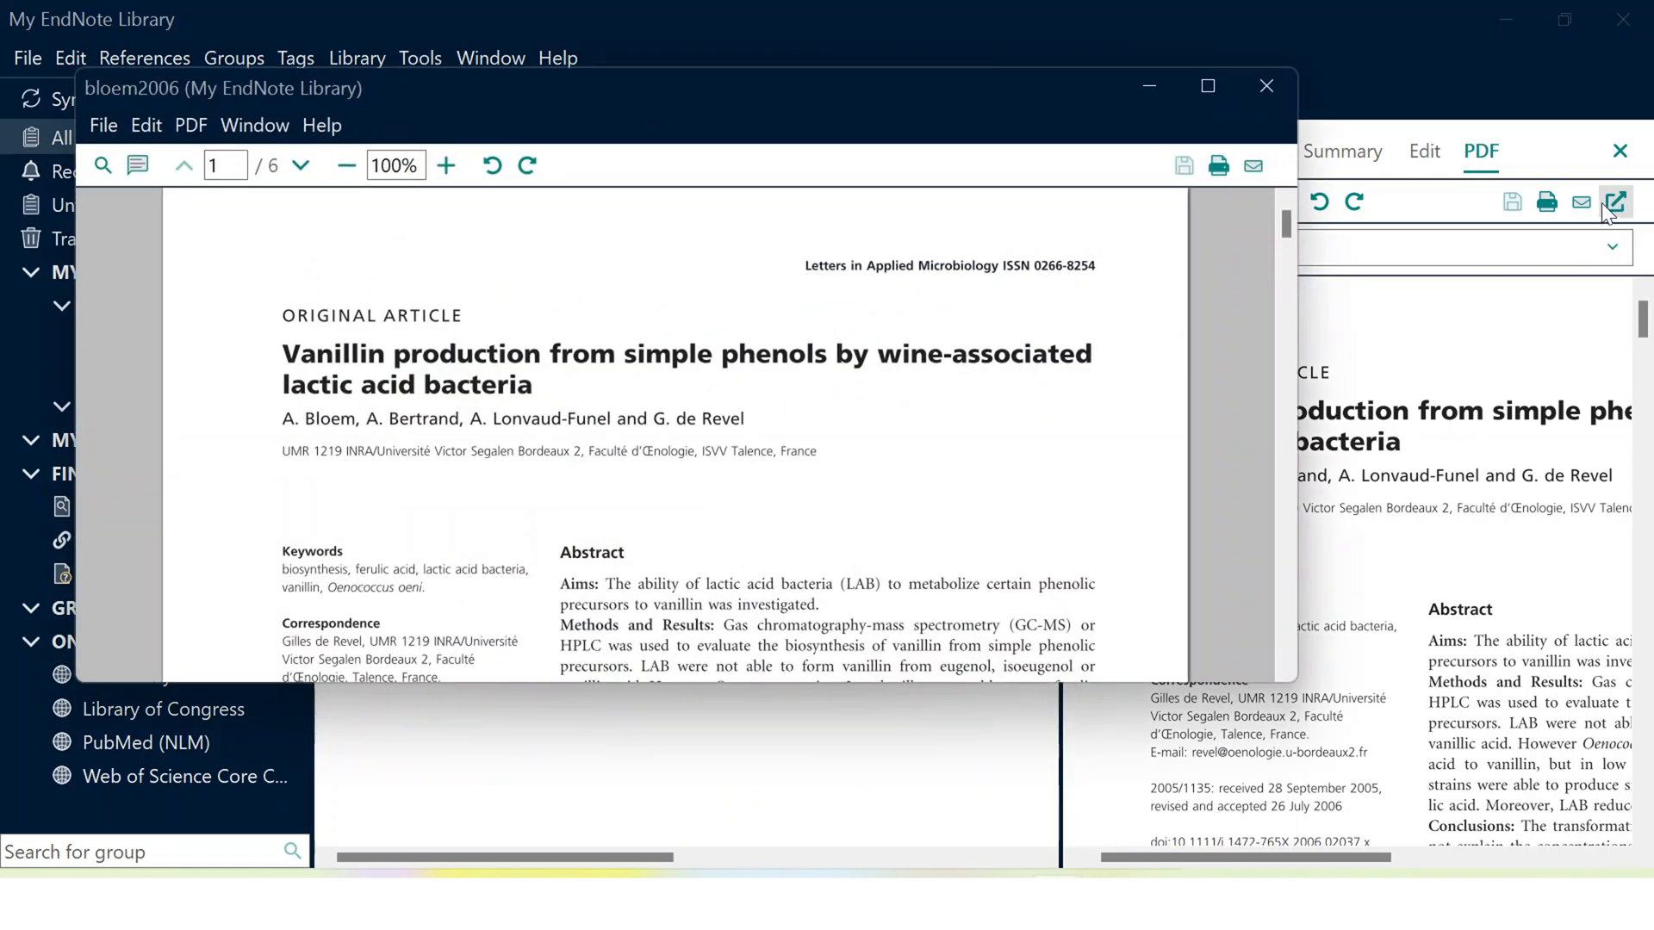
{"action": "left_click", "coordinate": [1205, 86]}
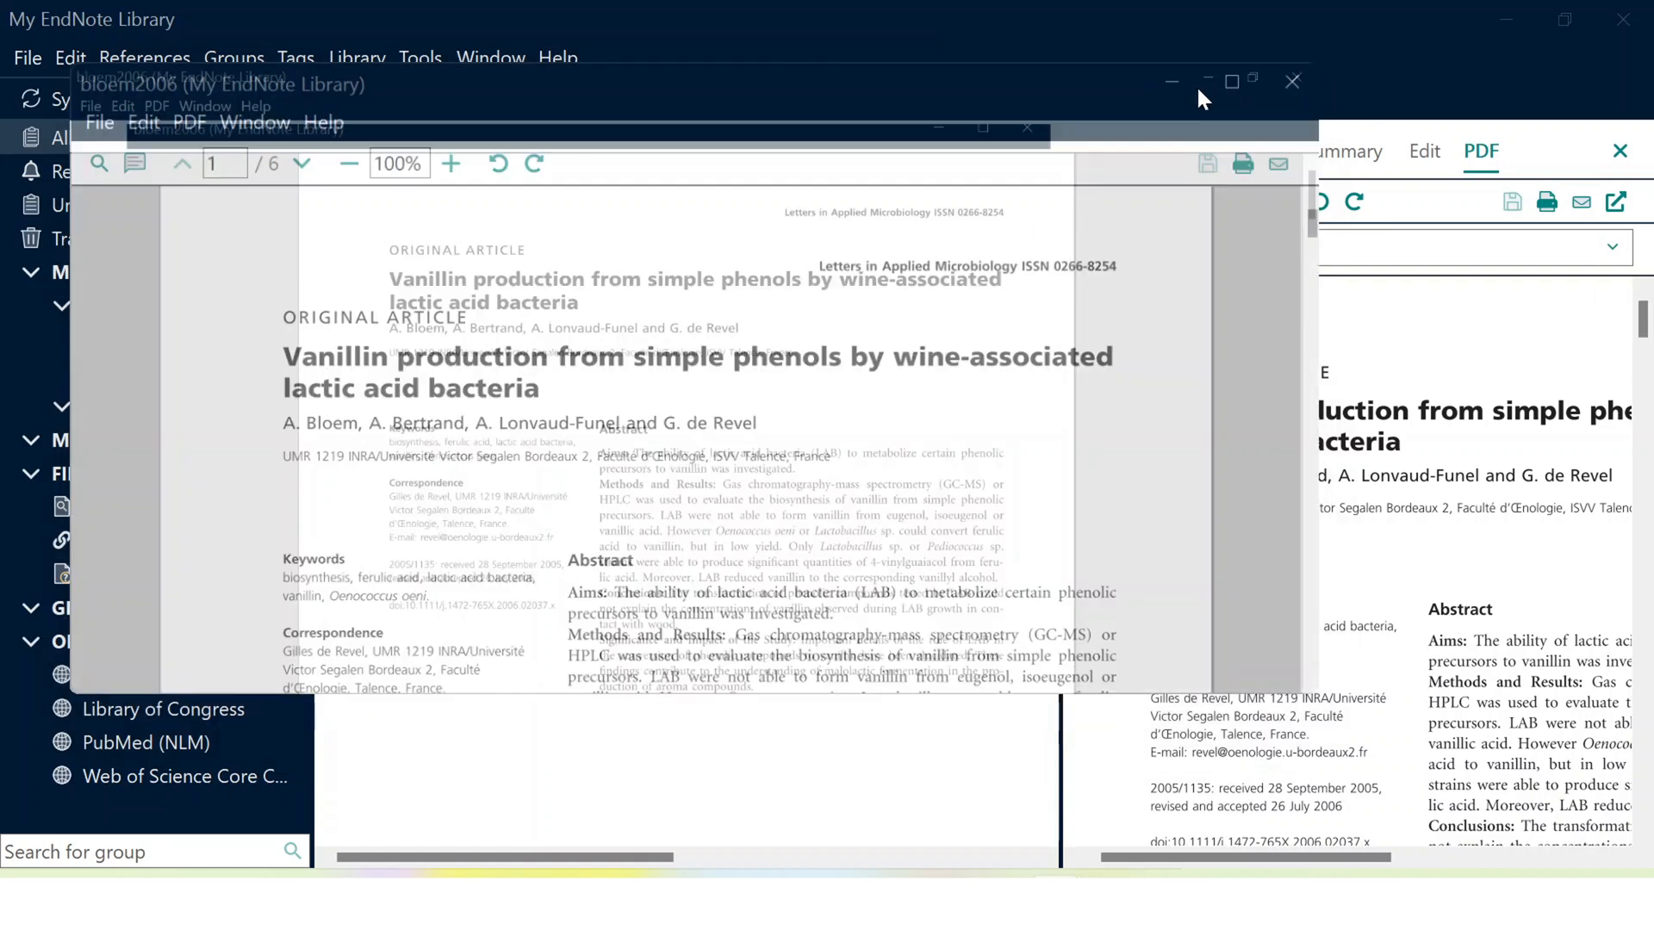
{"action": "scroll", "coordinate": [830, 572], "scroll_direction": "down", "scroll_amount": 3}
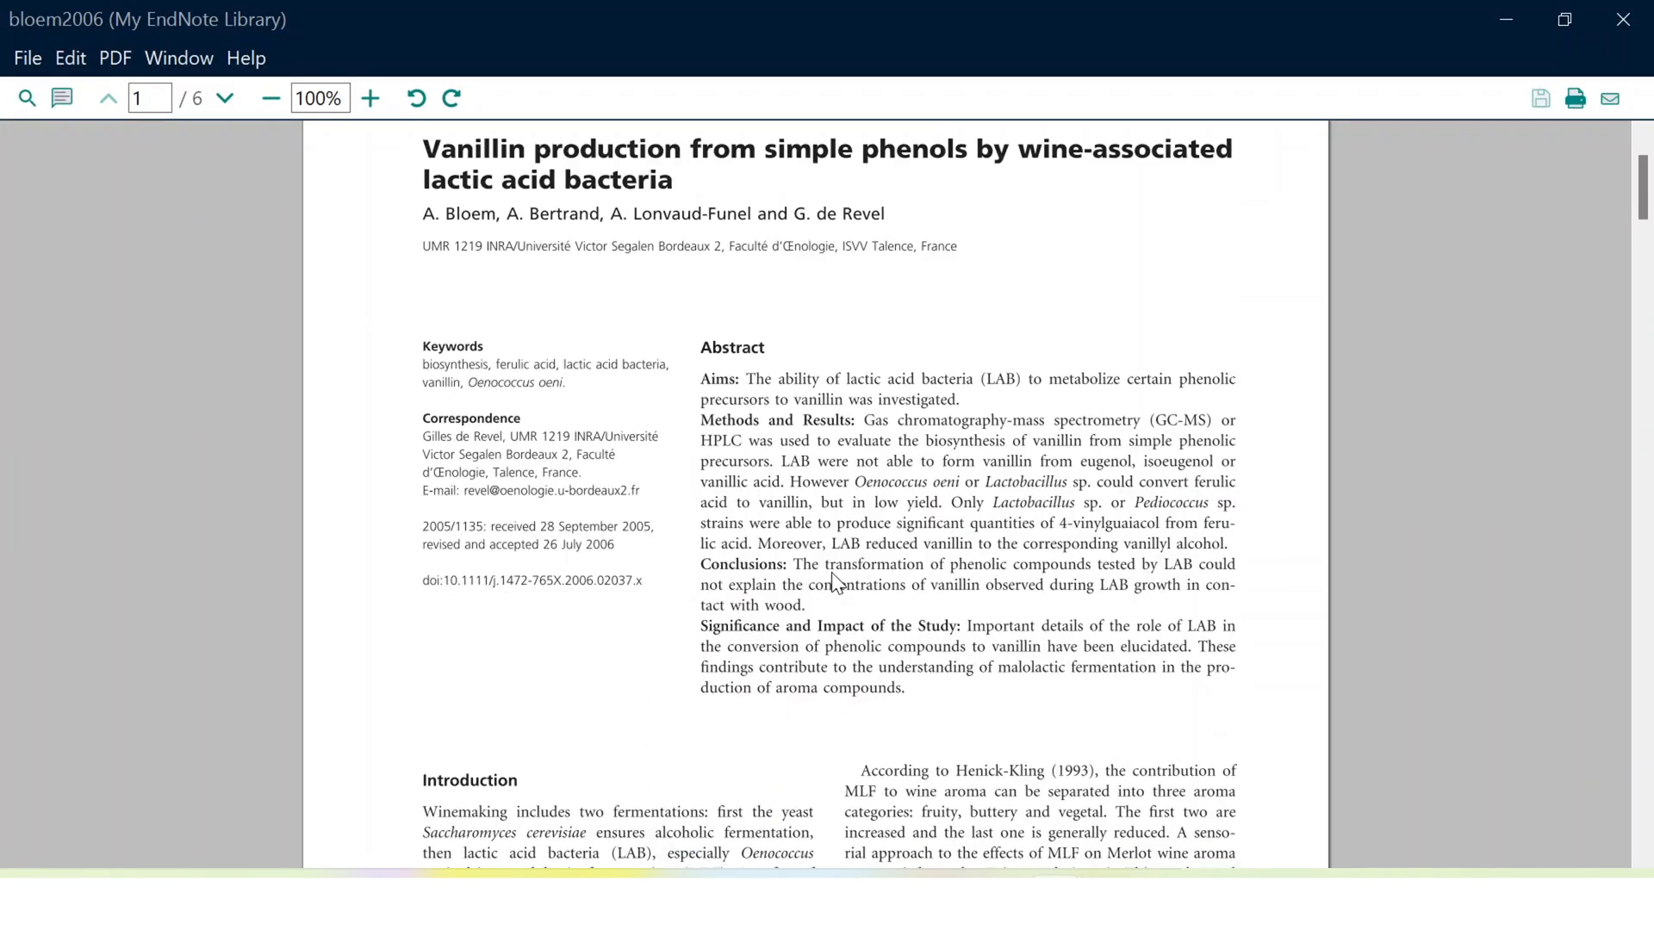
{"action": "scroll", "coordinate": [832, 582], "scroll_direction": "down", "scroll_amount": 12}
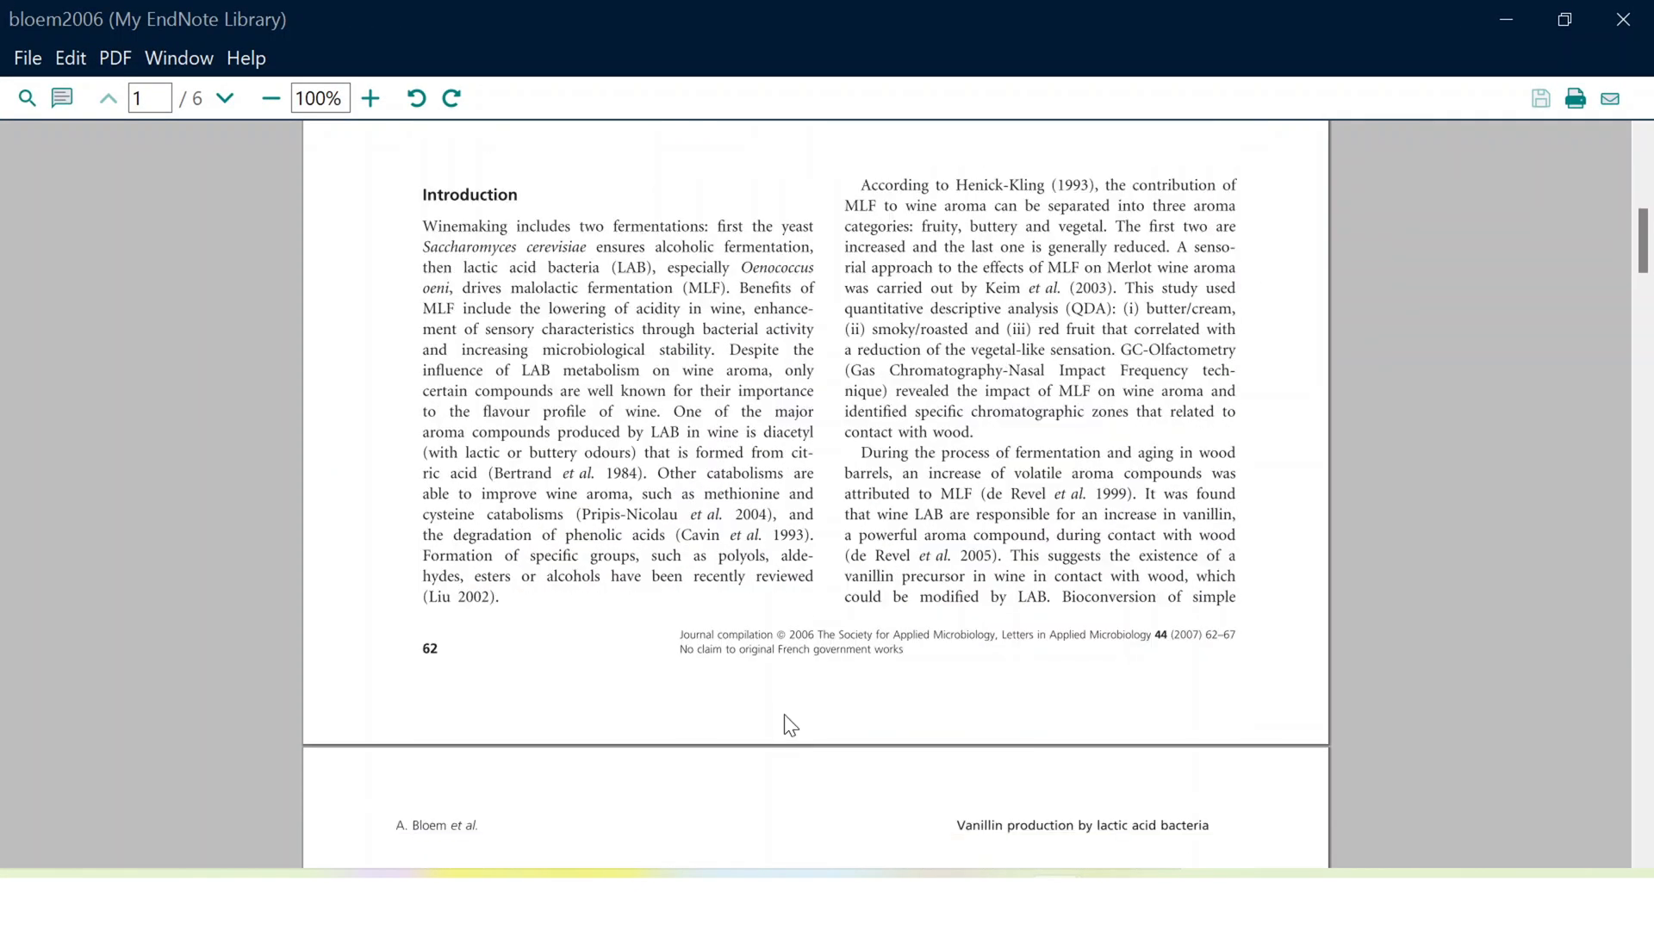
{"action": "scroll", "coordinate": [783, 715], "scroll_direction": "down", "scroll_amount": 20}
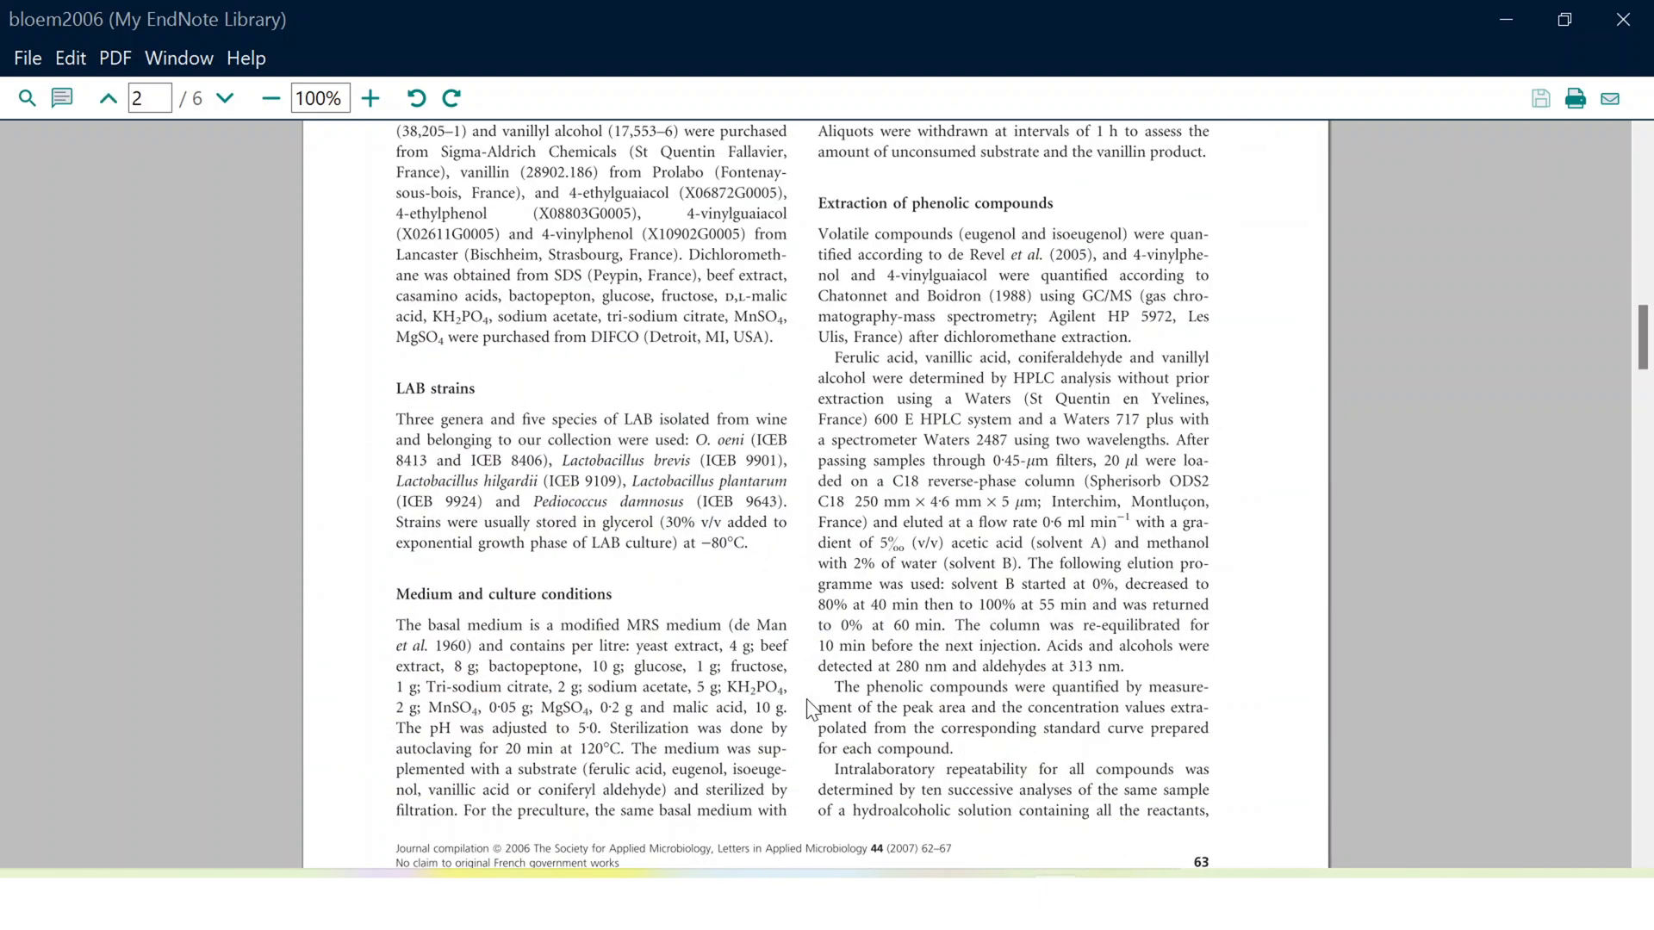
{"action": "scroll", "coordinate": [810, 708], "scroll_direction": "down", "scroll_amount": 14}
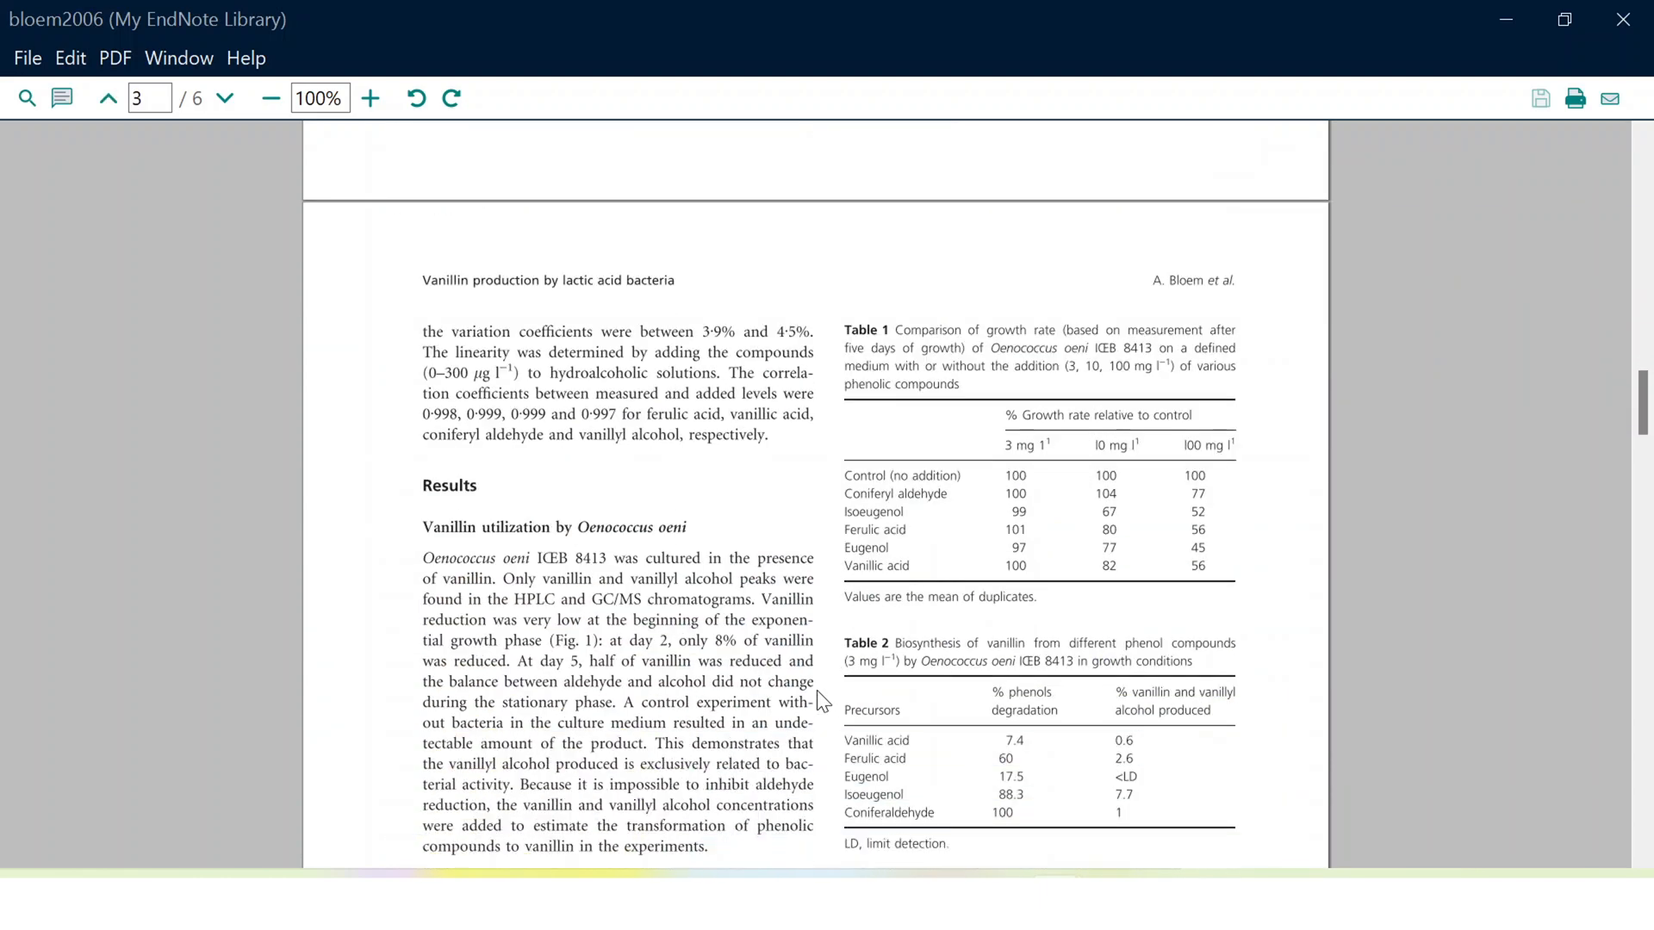
{"action": "left_click", "coordinate": [1623, 20]}
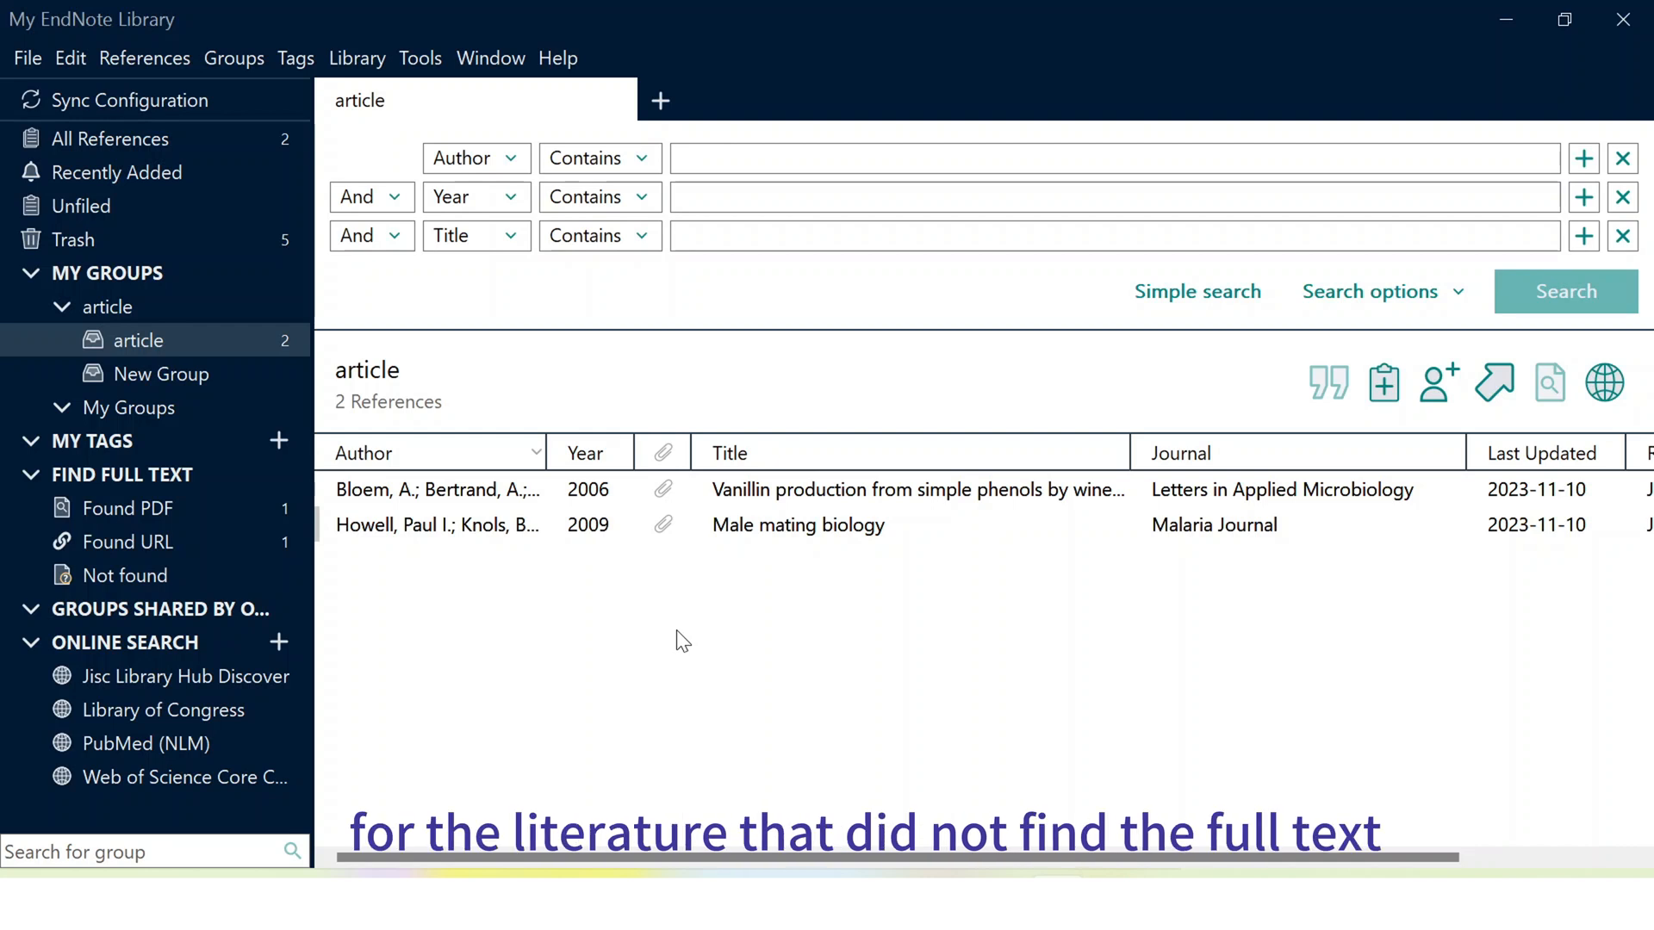
Attach the asensi2019 PDF from the desktop to the 2006 vanillin production reference in the article group.
{"action": "left_click", "coordinate": [731, 492]}
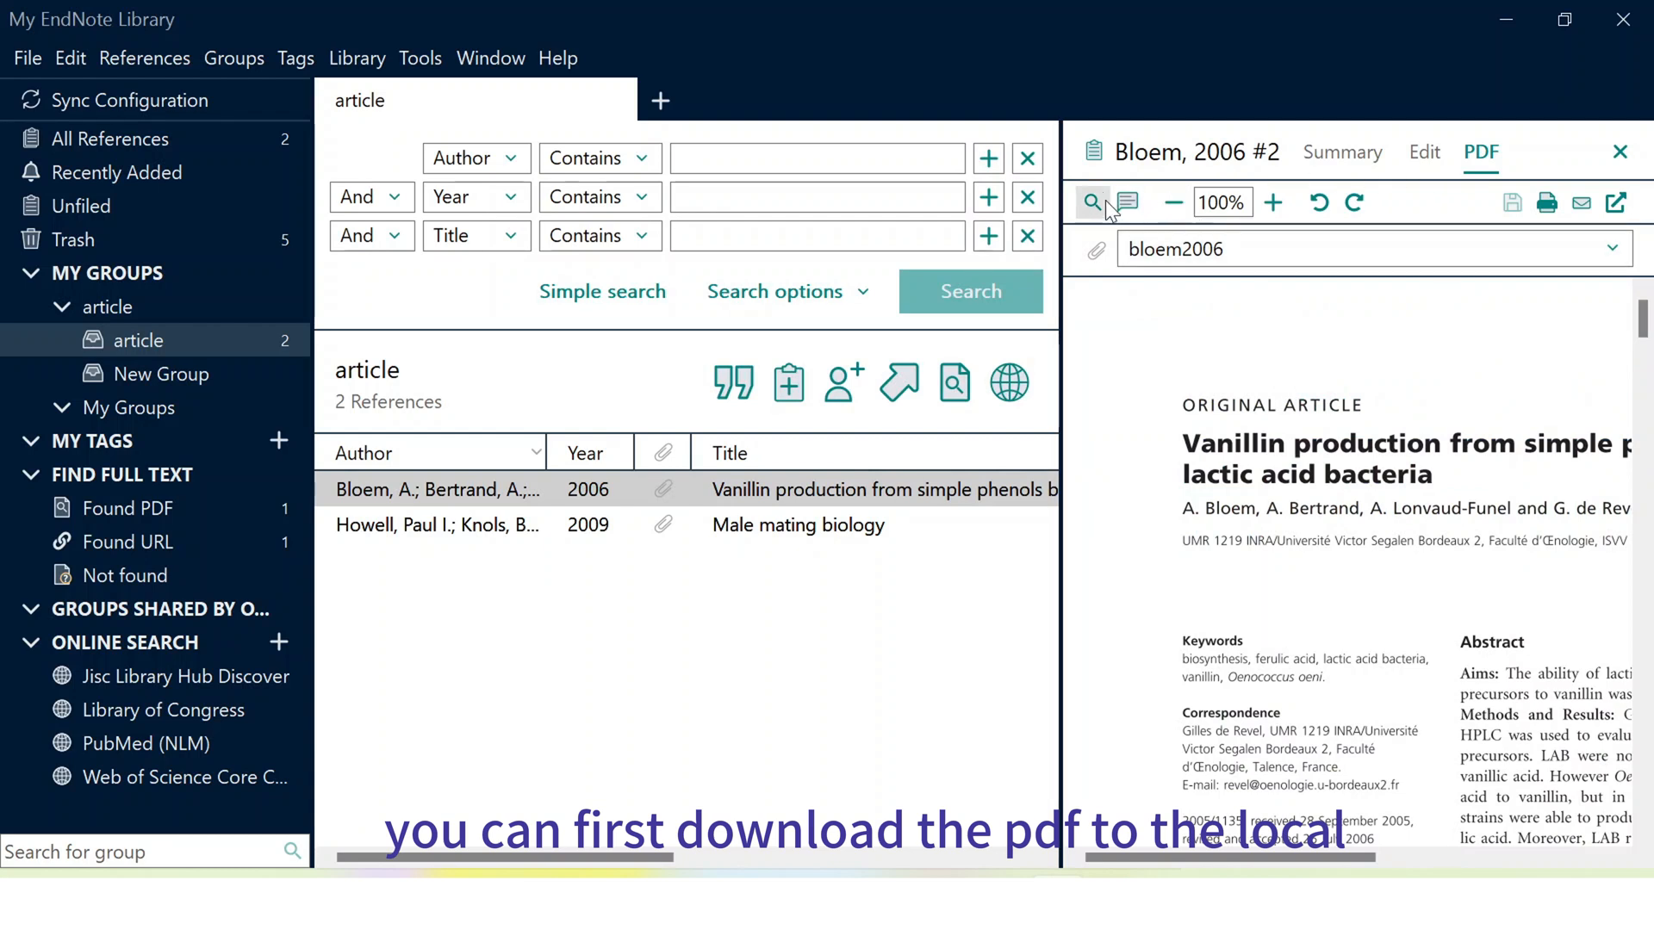
{"action": "left_click", "coordinate": [1381, 153]}
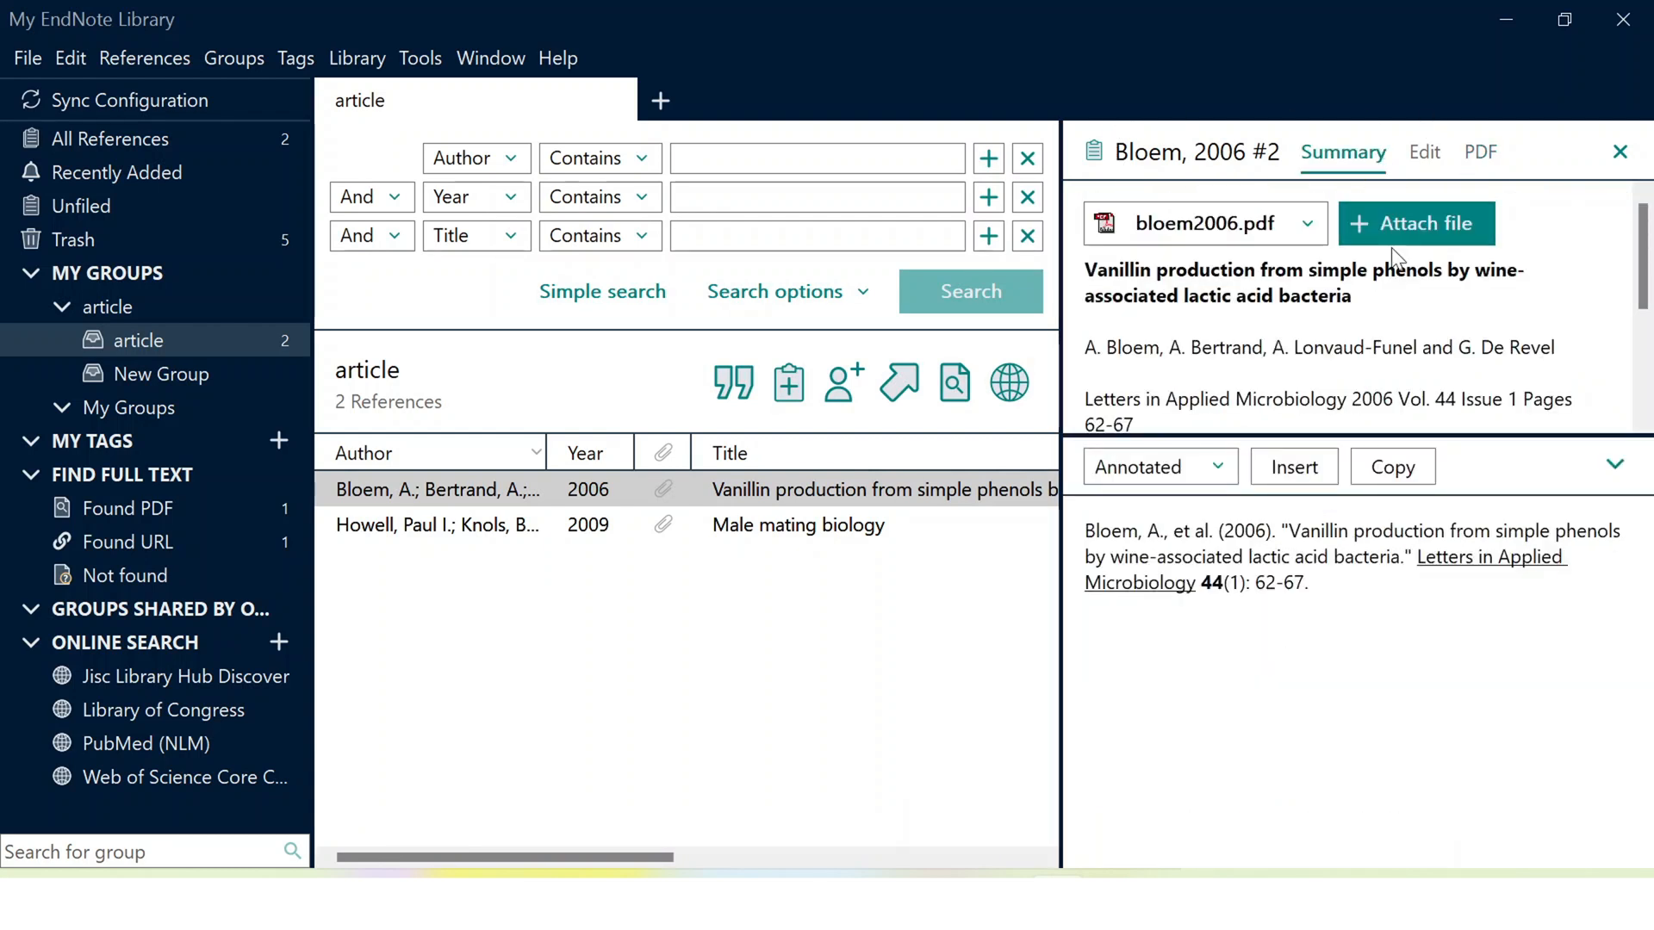
{"action": "left_click", "coordinate": [1383, 222]}
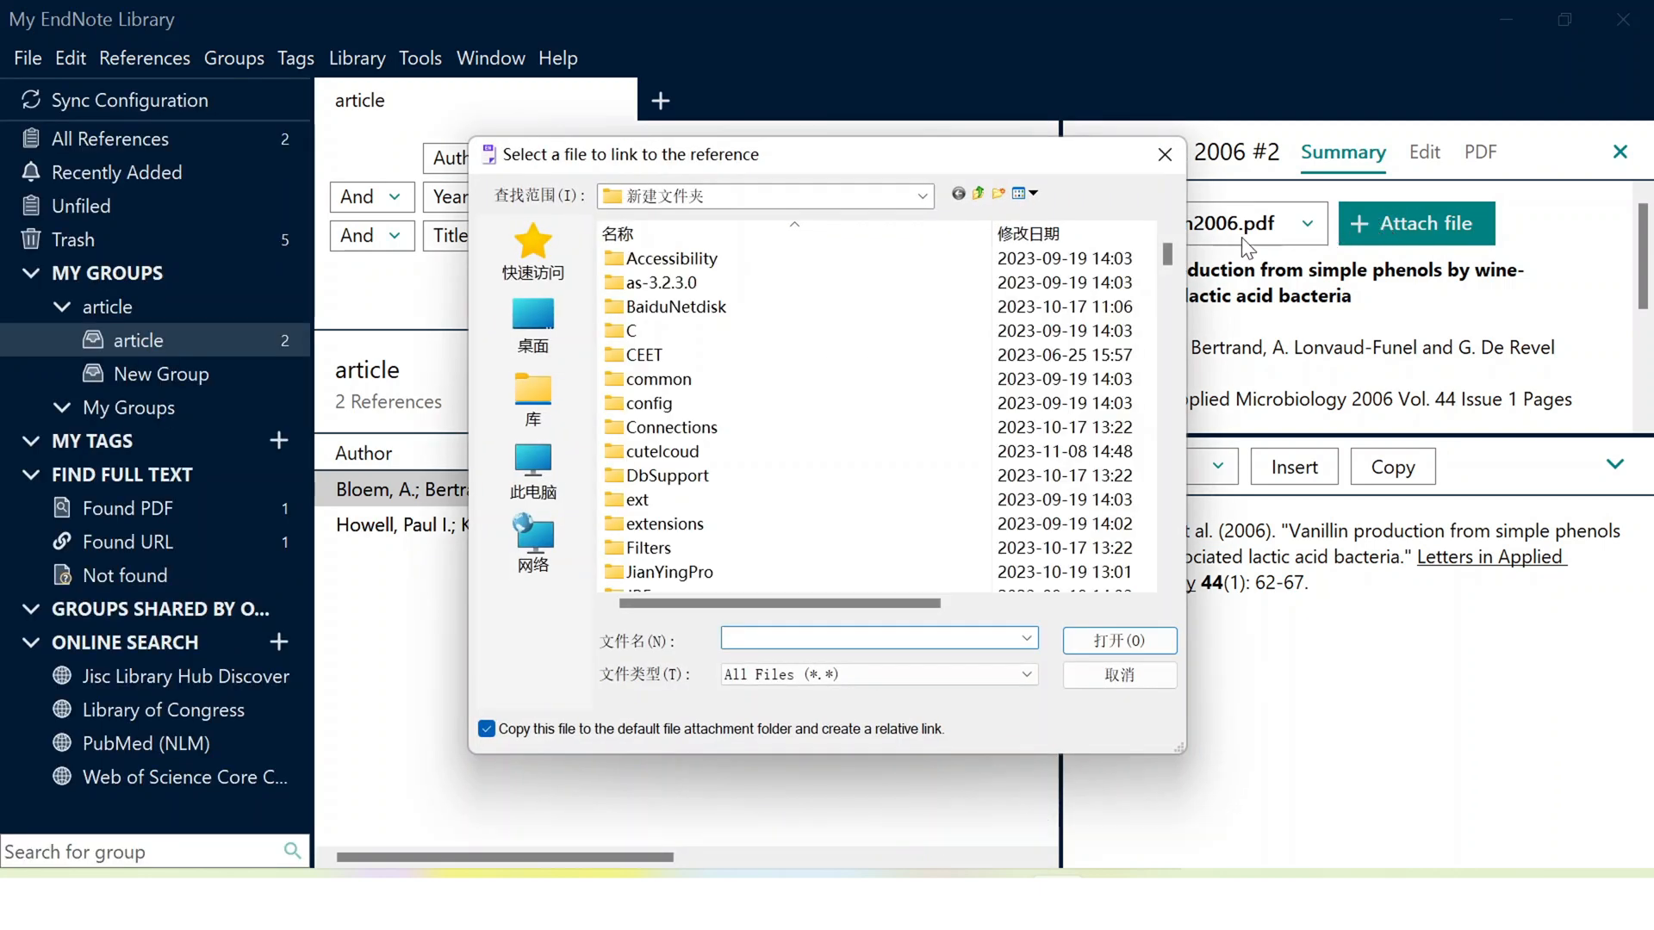
{"action": "left_click", "coordinate": [520, 328]}
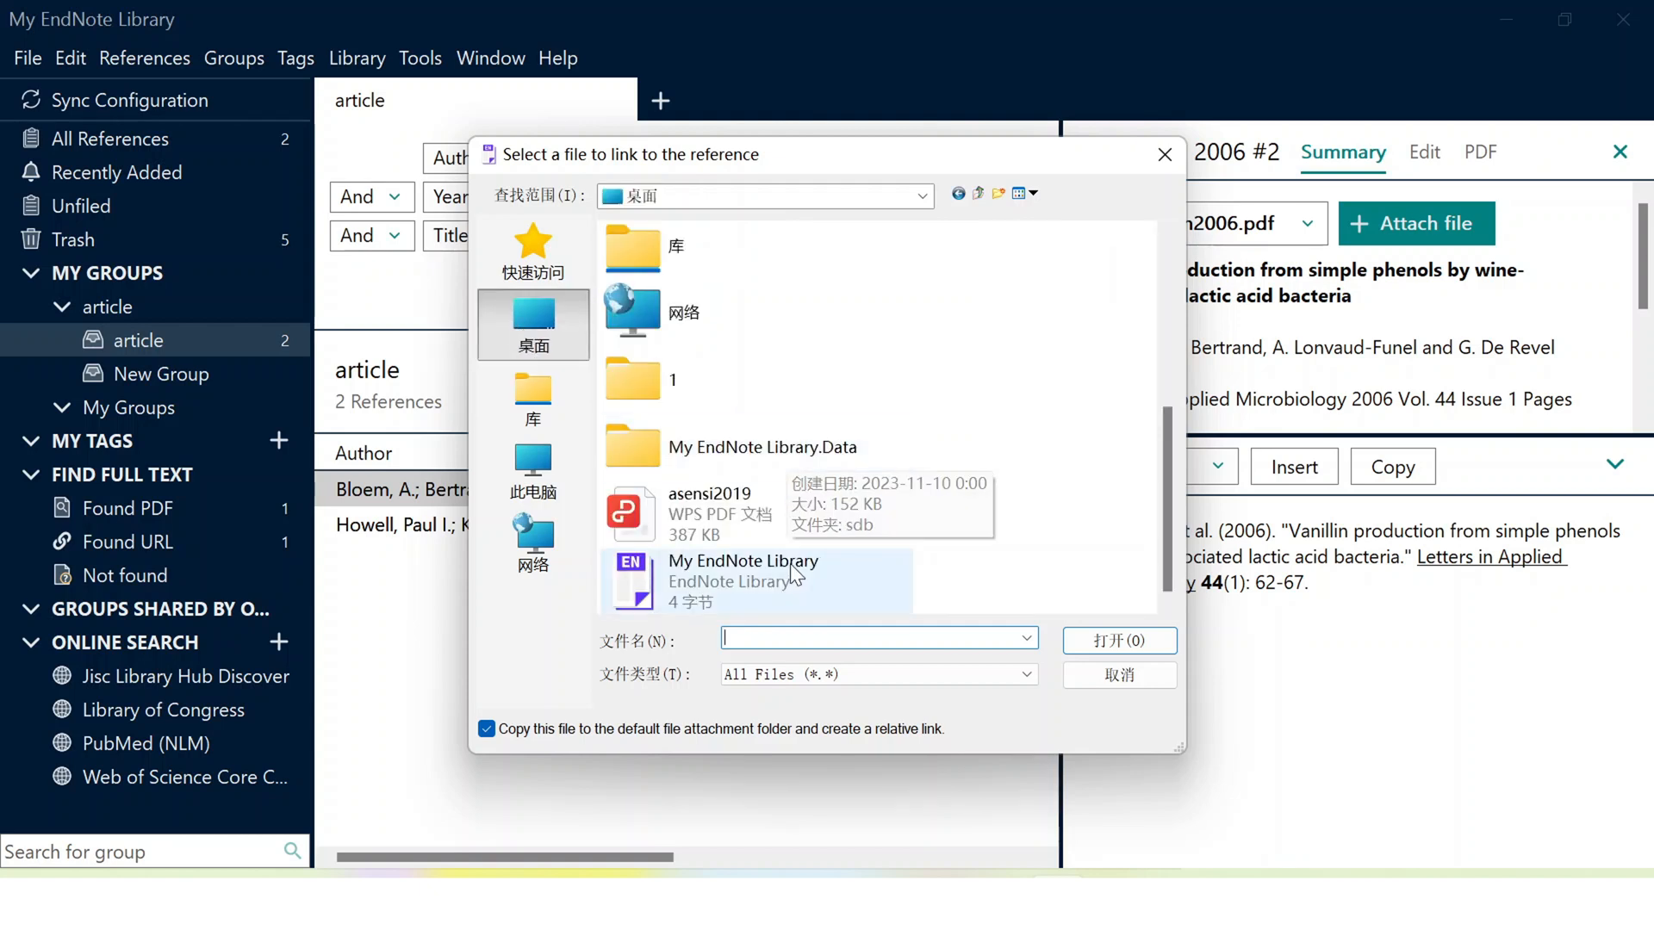
{"action": "left_click", "coordinate": [734, 511]}
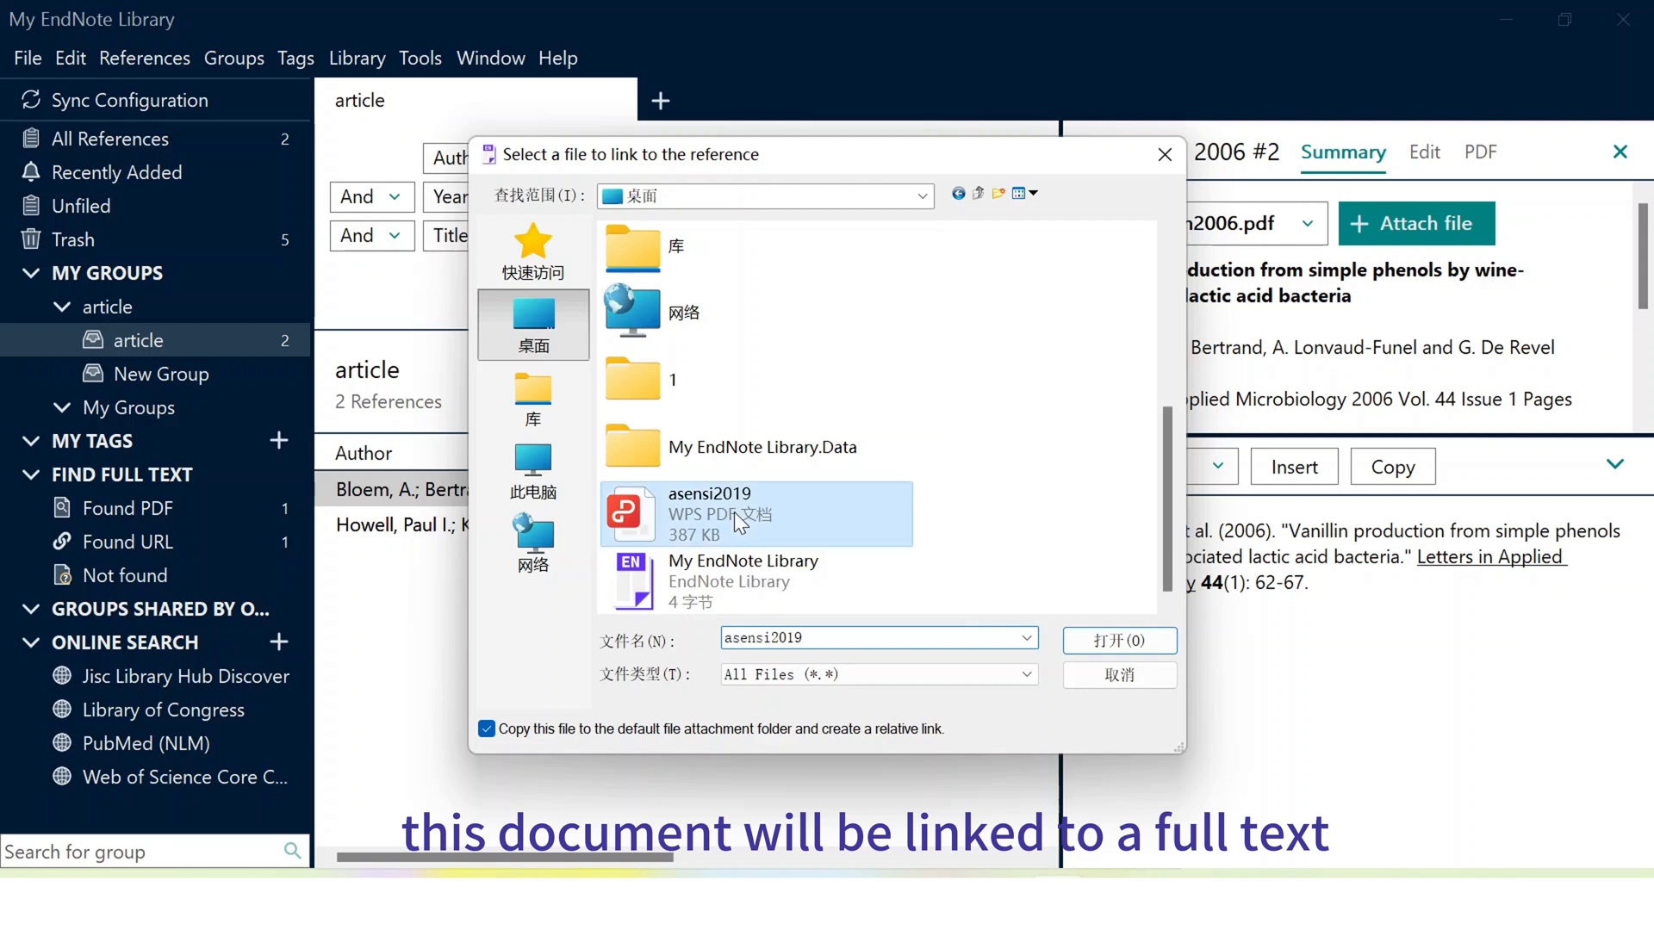
{"action": "left_click", "coordinate": [1107, 648]}
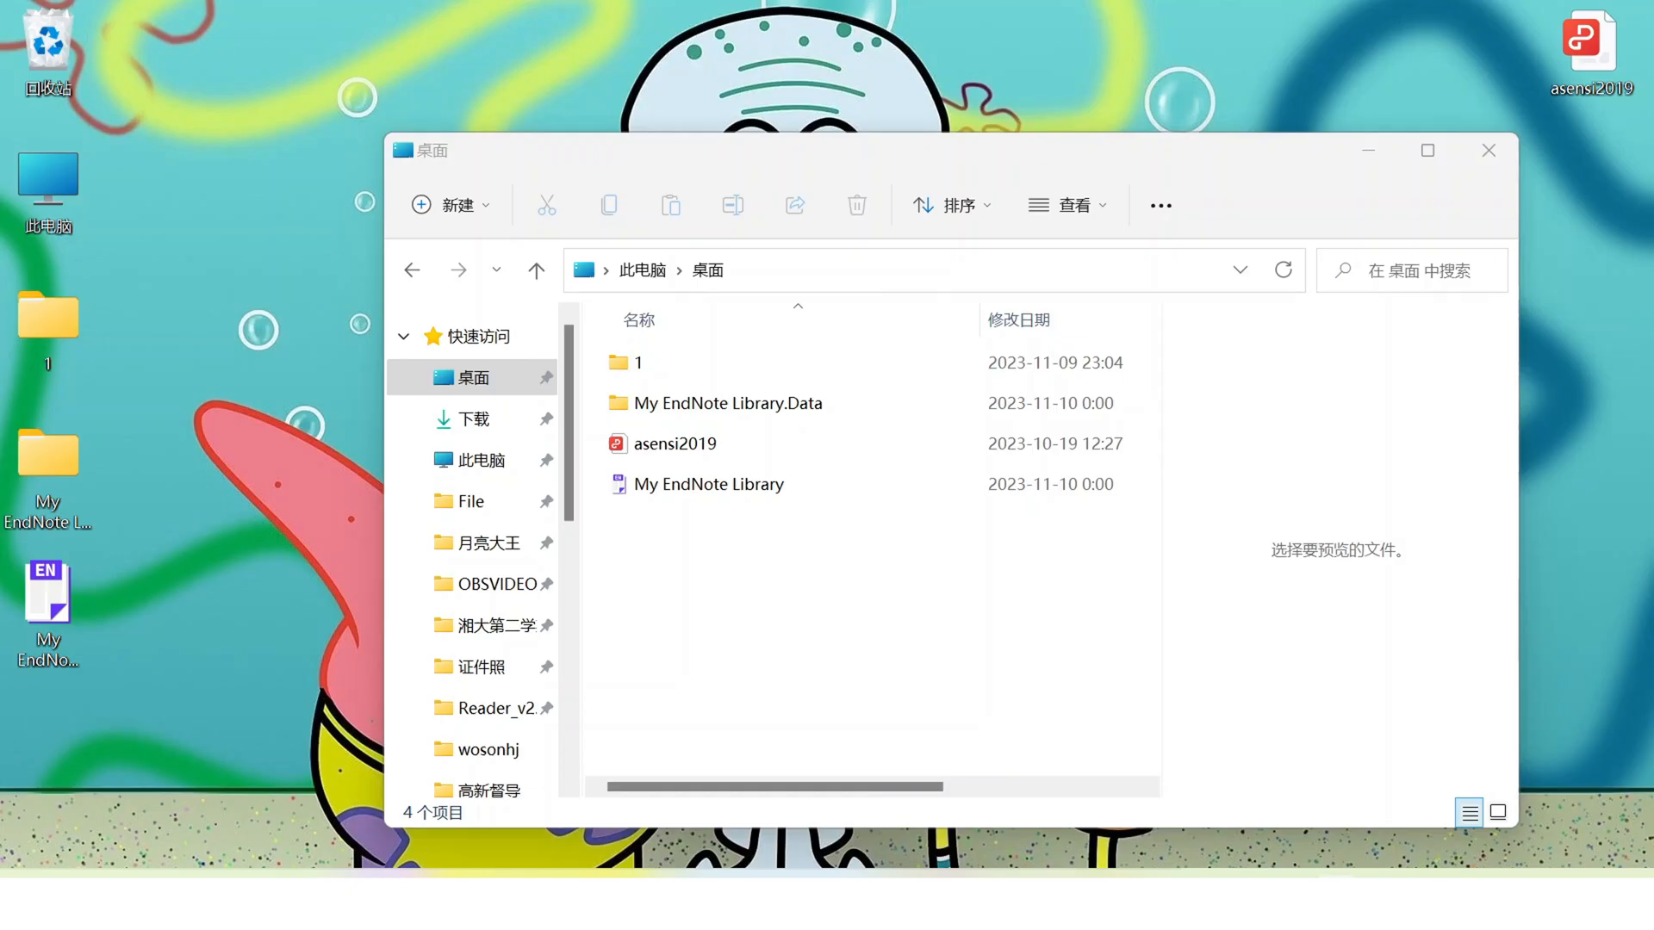
Switch to File Explorer and delete the downloaded asensi2019 PDF from the desktop folder.
{"action": "left_click", "coordinate": [698, 446]}
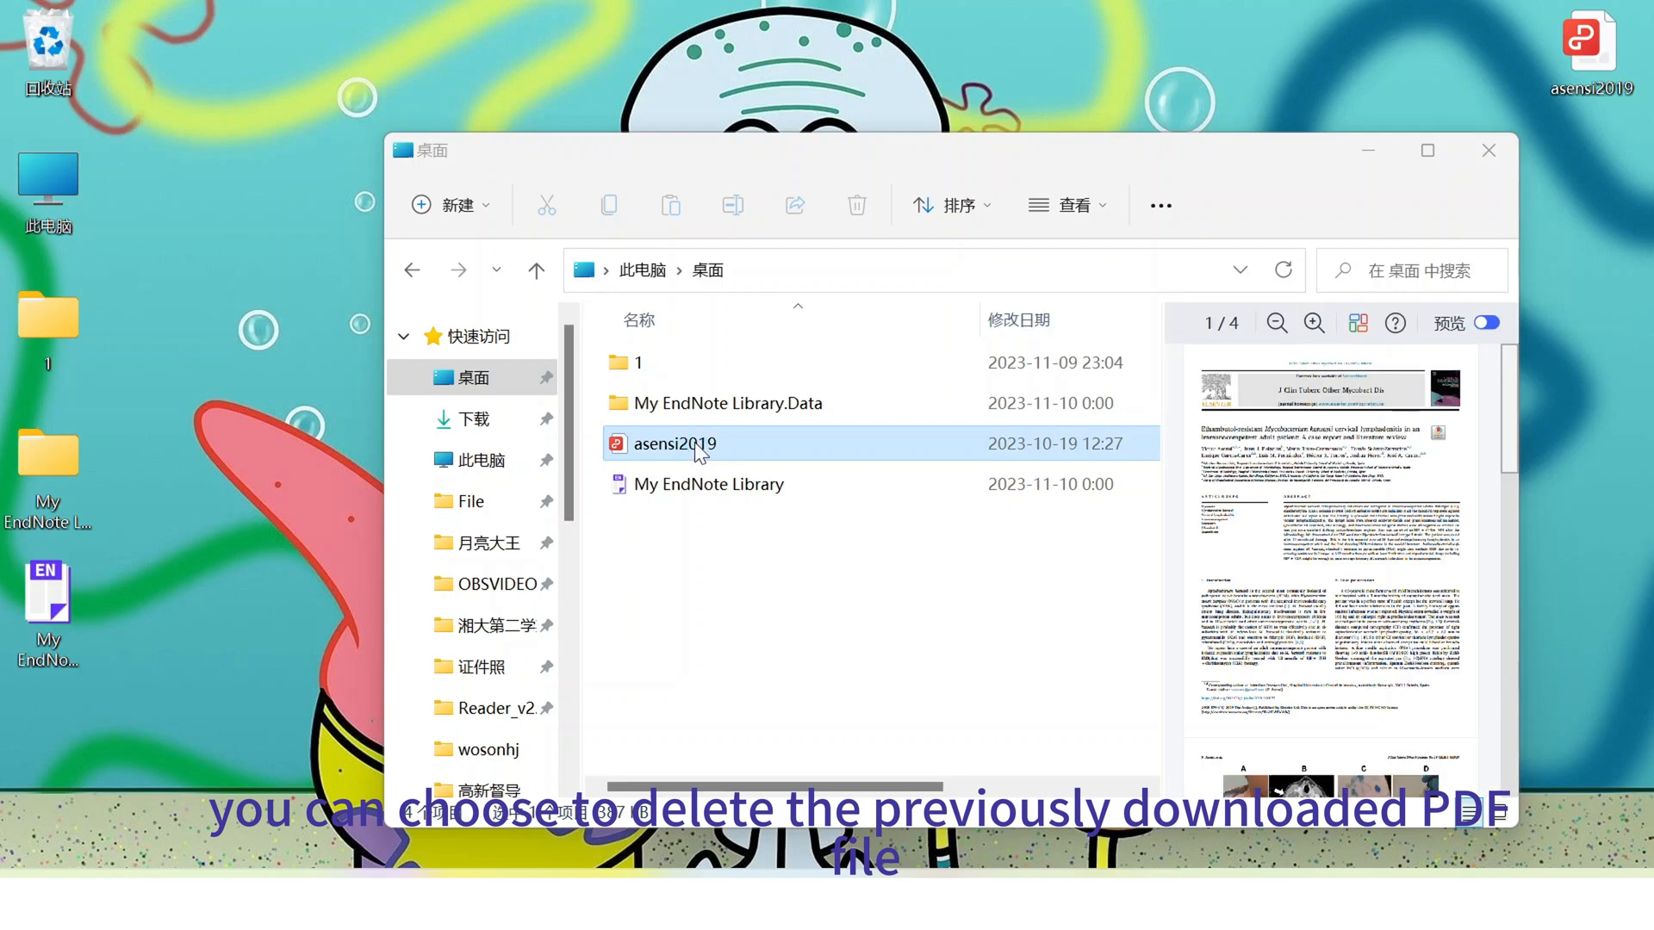
{"action": "right_click", "coordinate": [695, 444]}
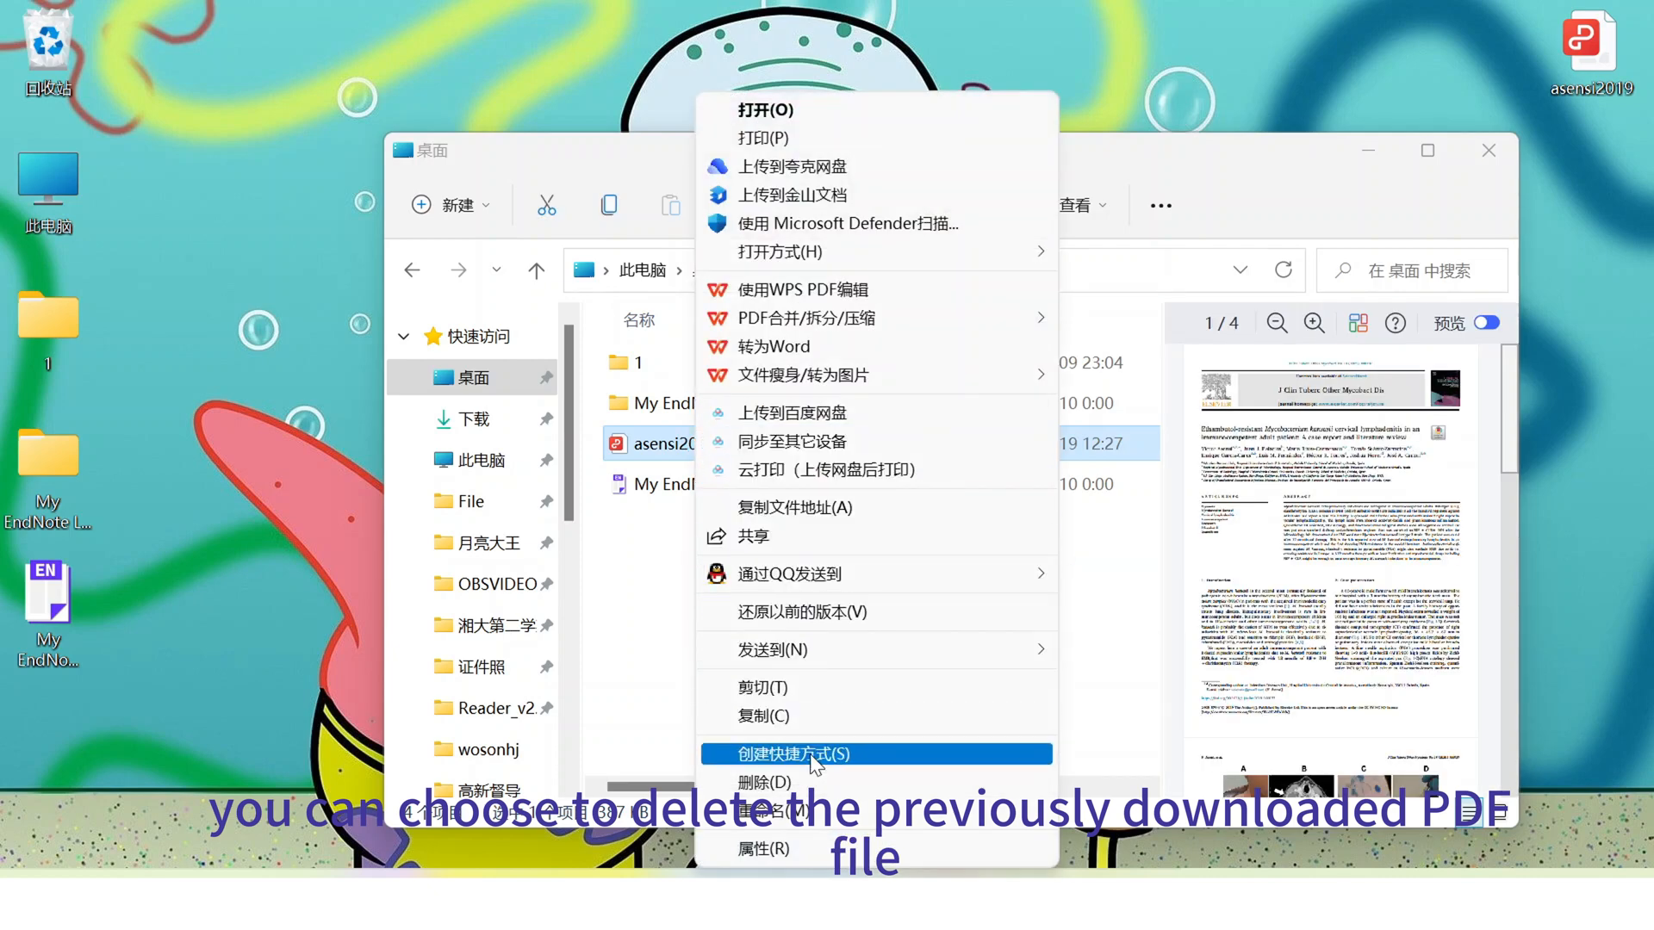
{"action": "left_click", "coordinate": [783, 781]}
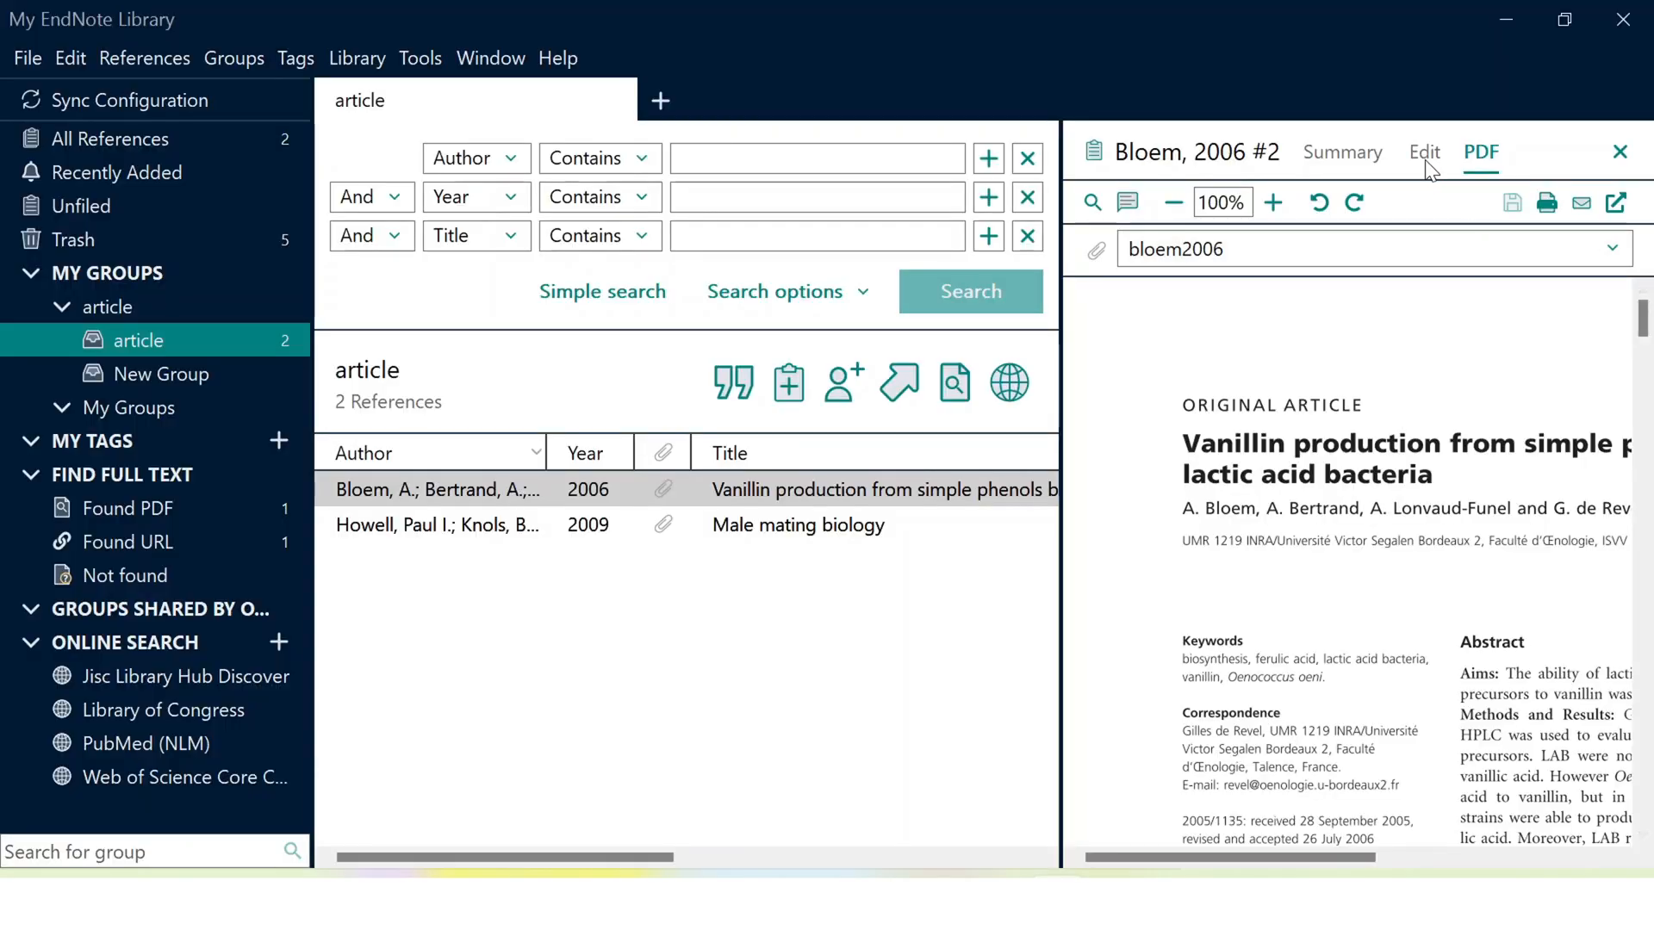
Edit the 2006 vanillin production reference in EndNote and enter "write notes" as its Research Notes.
{"action": "left_click", "coordinate": [1423, 155]}
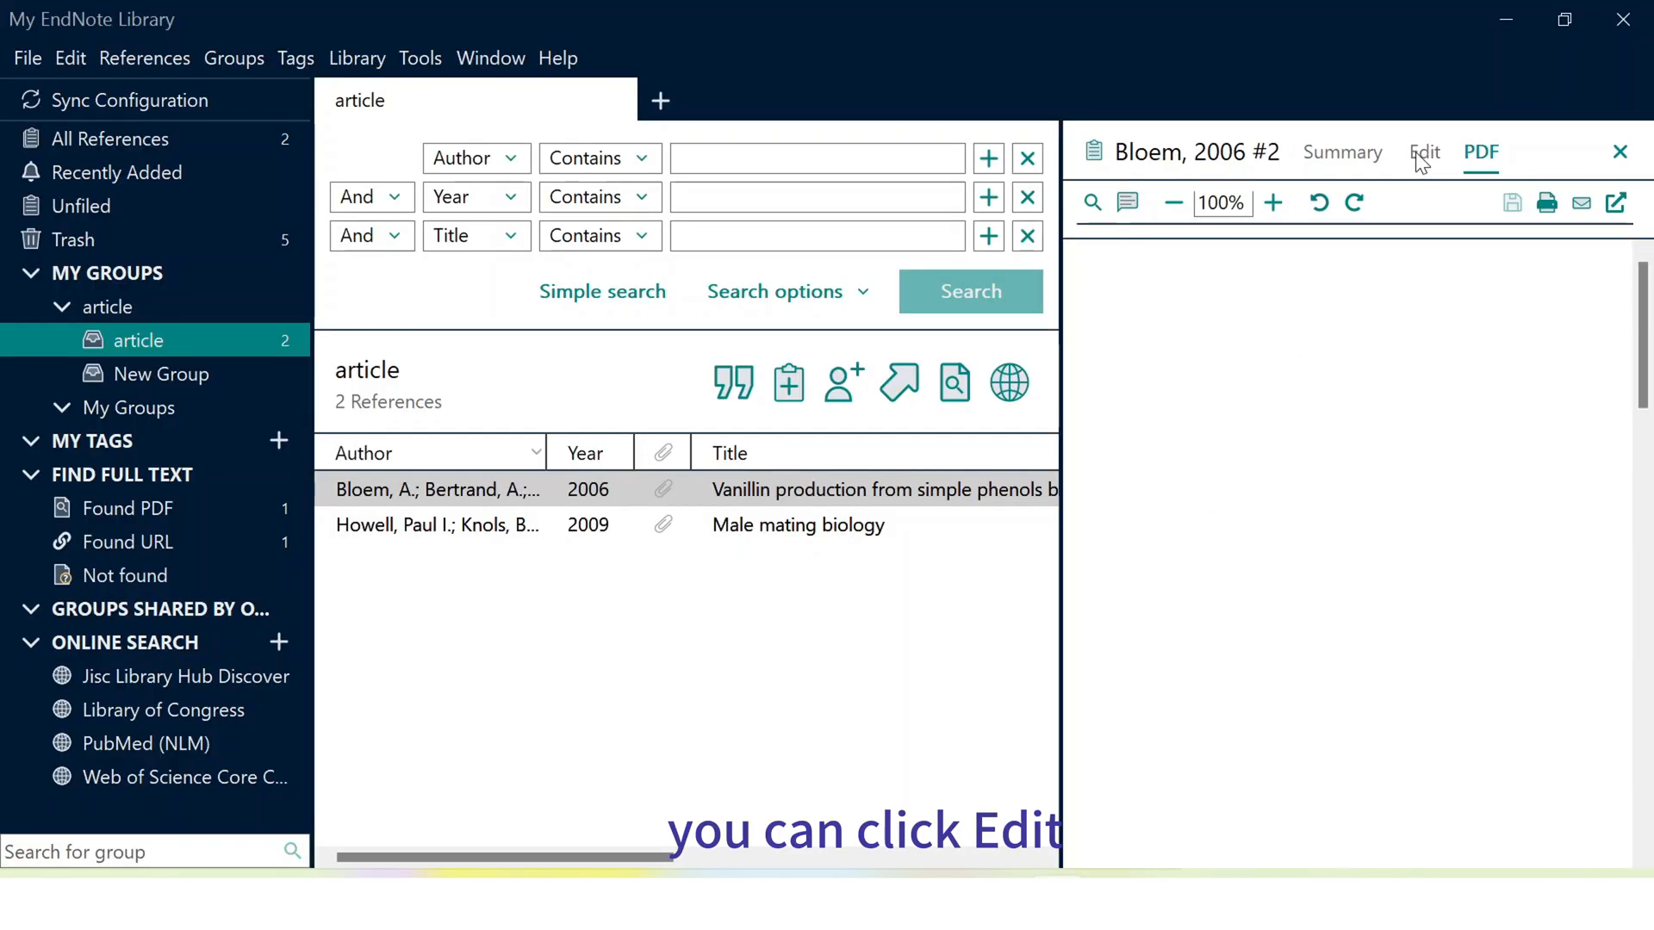
{"action": "scroll", "coordinate": [1339, 620], "scroll_direction": "down", "scroll_amount": 3}
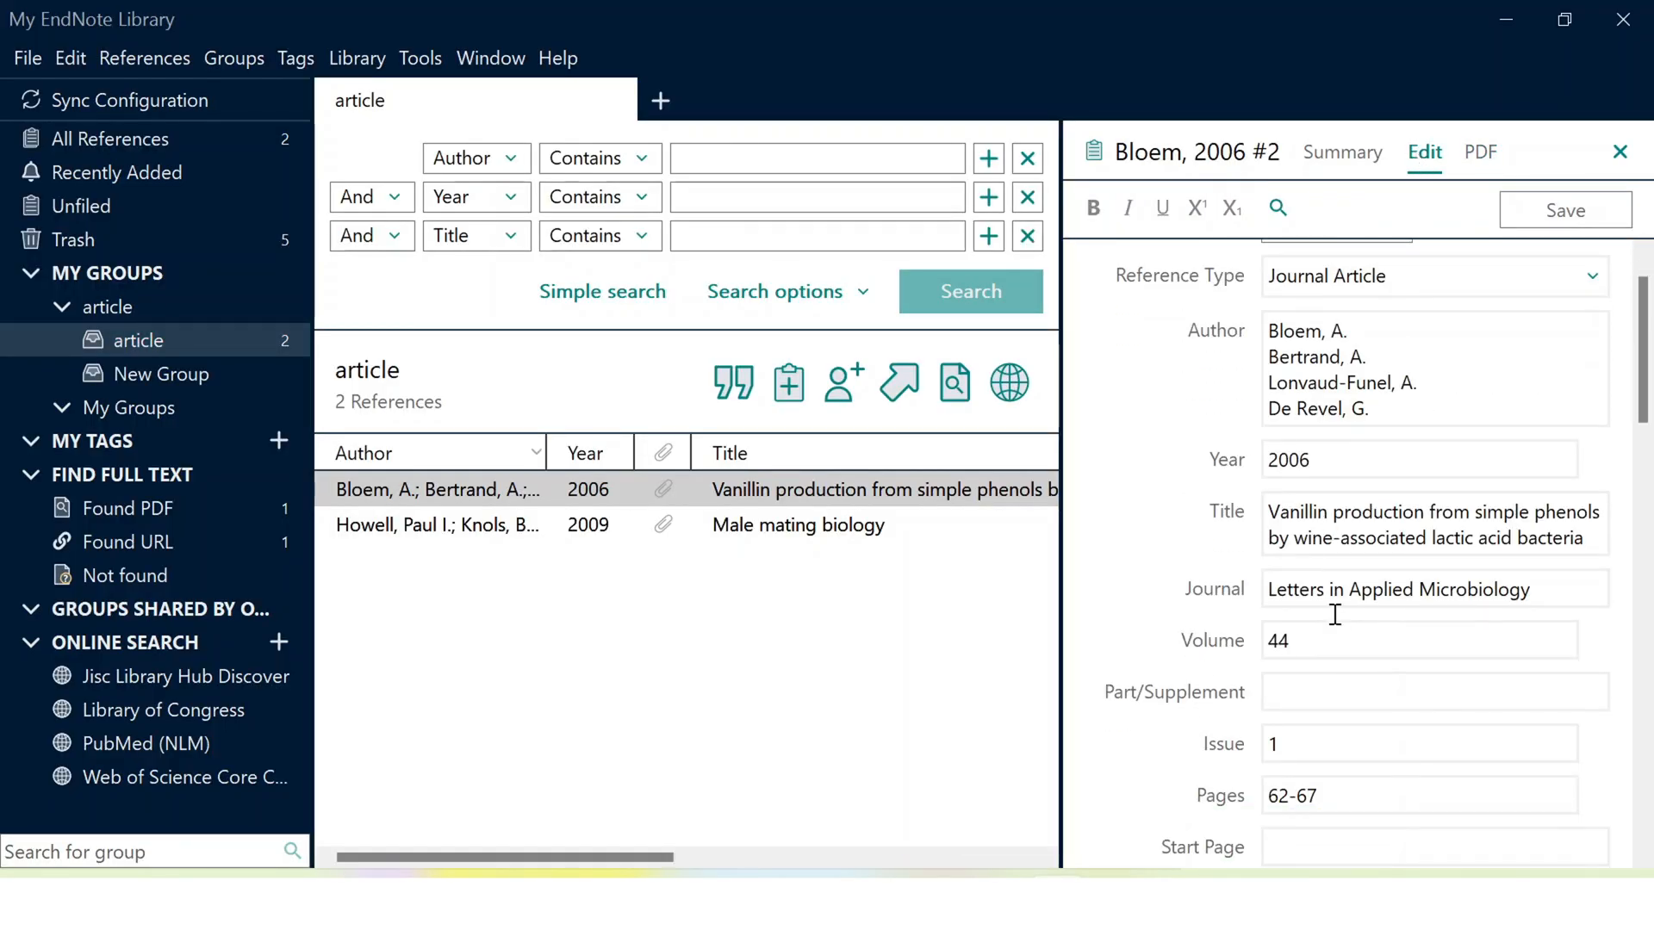
{"action": "scroll", "coordinate": [1334, 621], "scroll_direction": "down", "scroll_amount": 8}
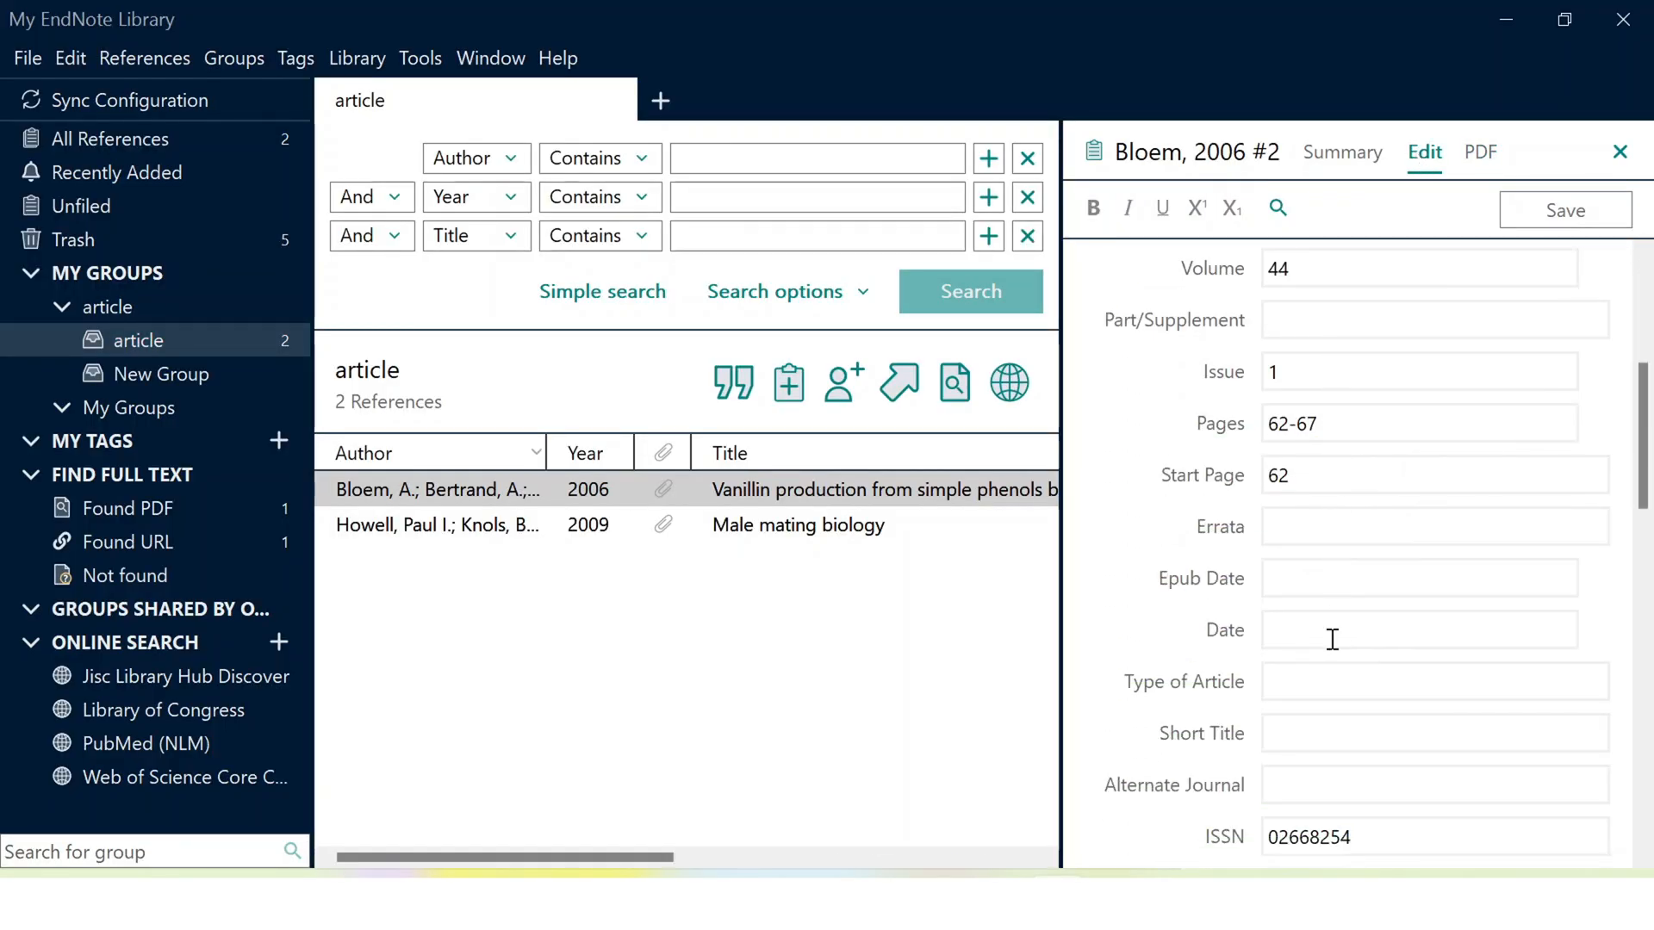
{"action": "scroll", "coordinate": [1331, 639], "scroll_direction": "down", "scroll_amount": 4}
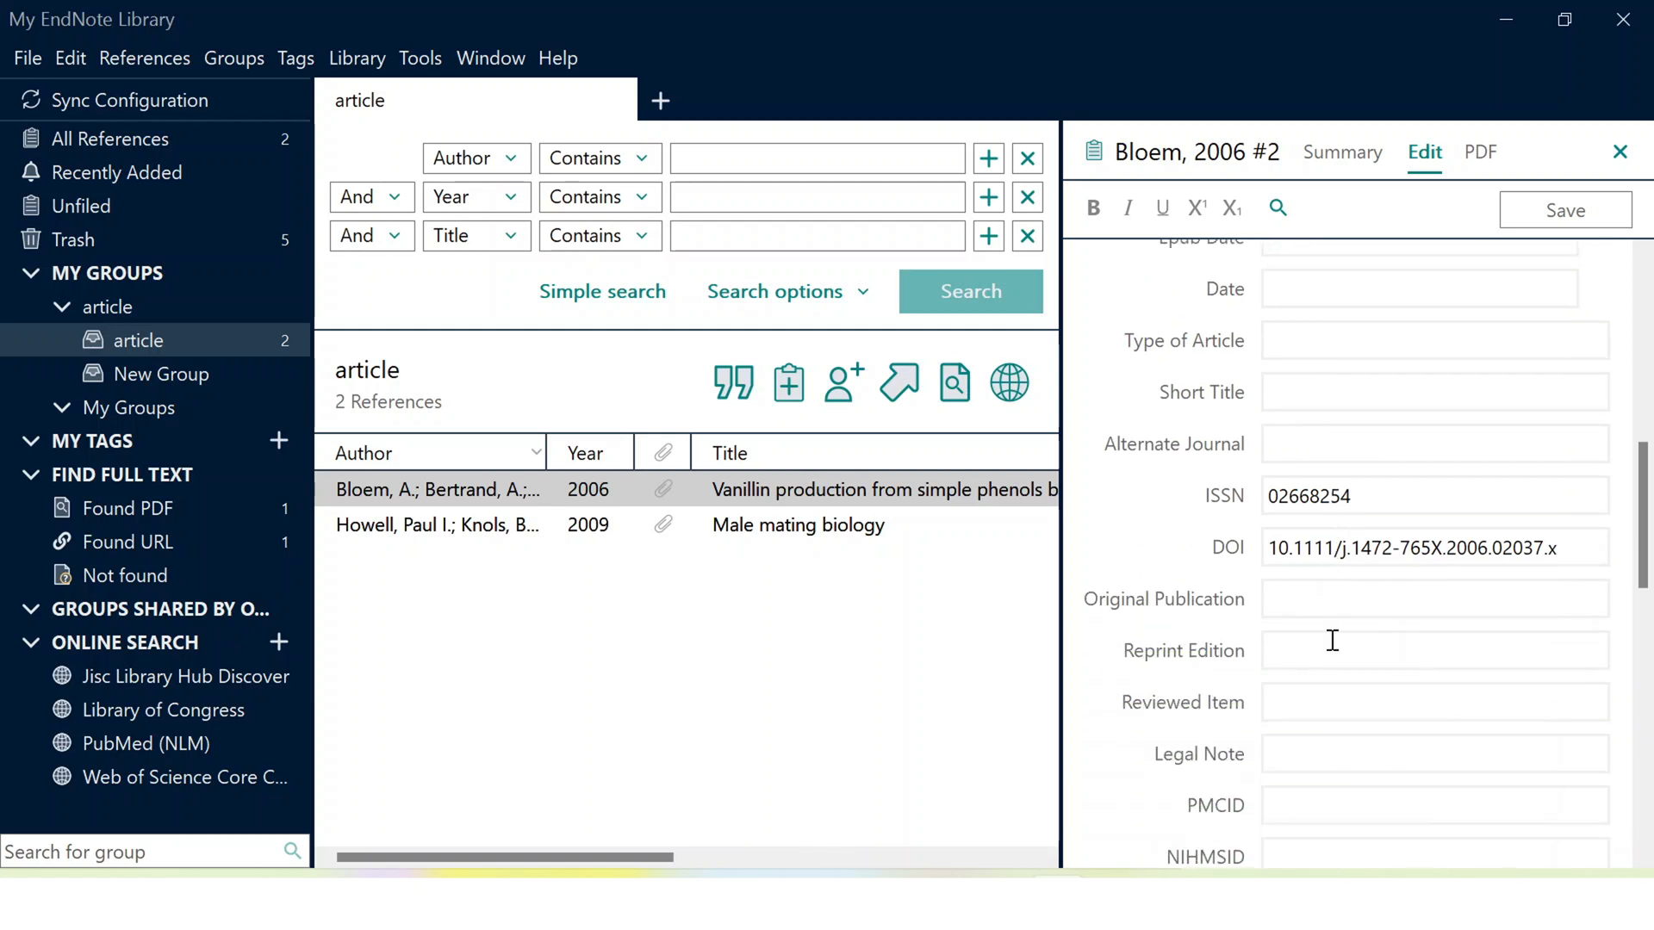
{"action": "scroll", "coordinate": [1333, 639], "scroll_direction": "down", "scroll_amount": 4}
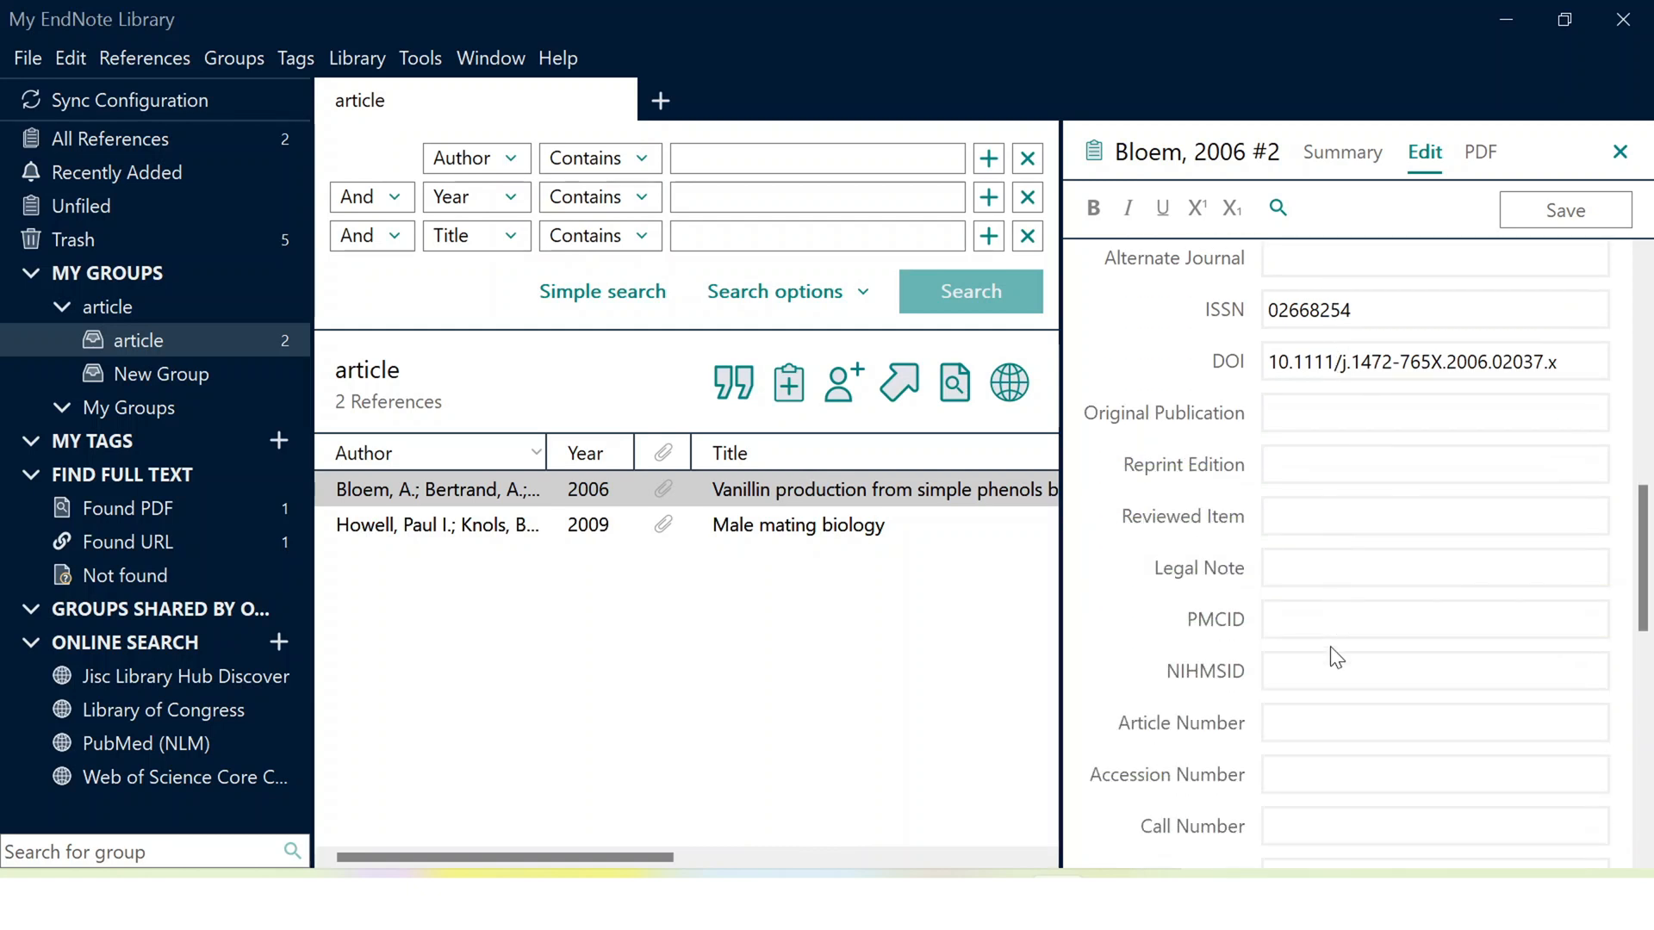
{"action": "scroll", "coordinate": [1333, 653], "scroll_direction": "down", "scroll_amount": 7}
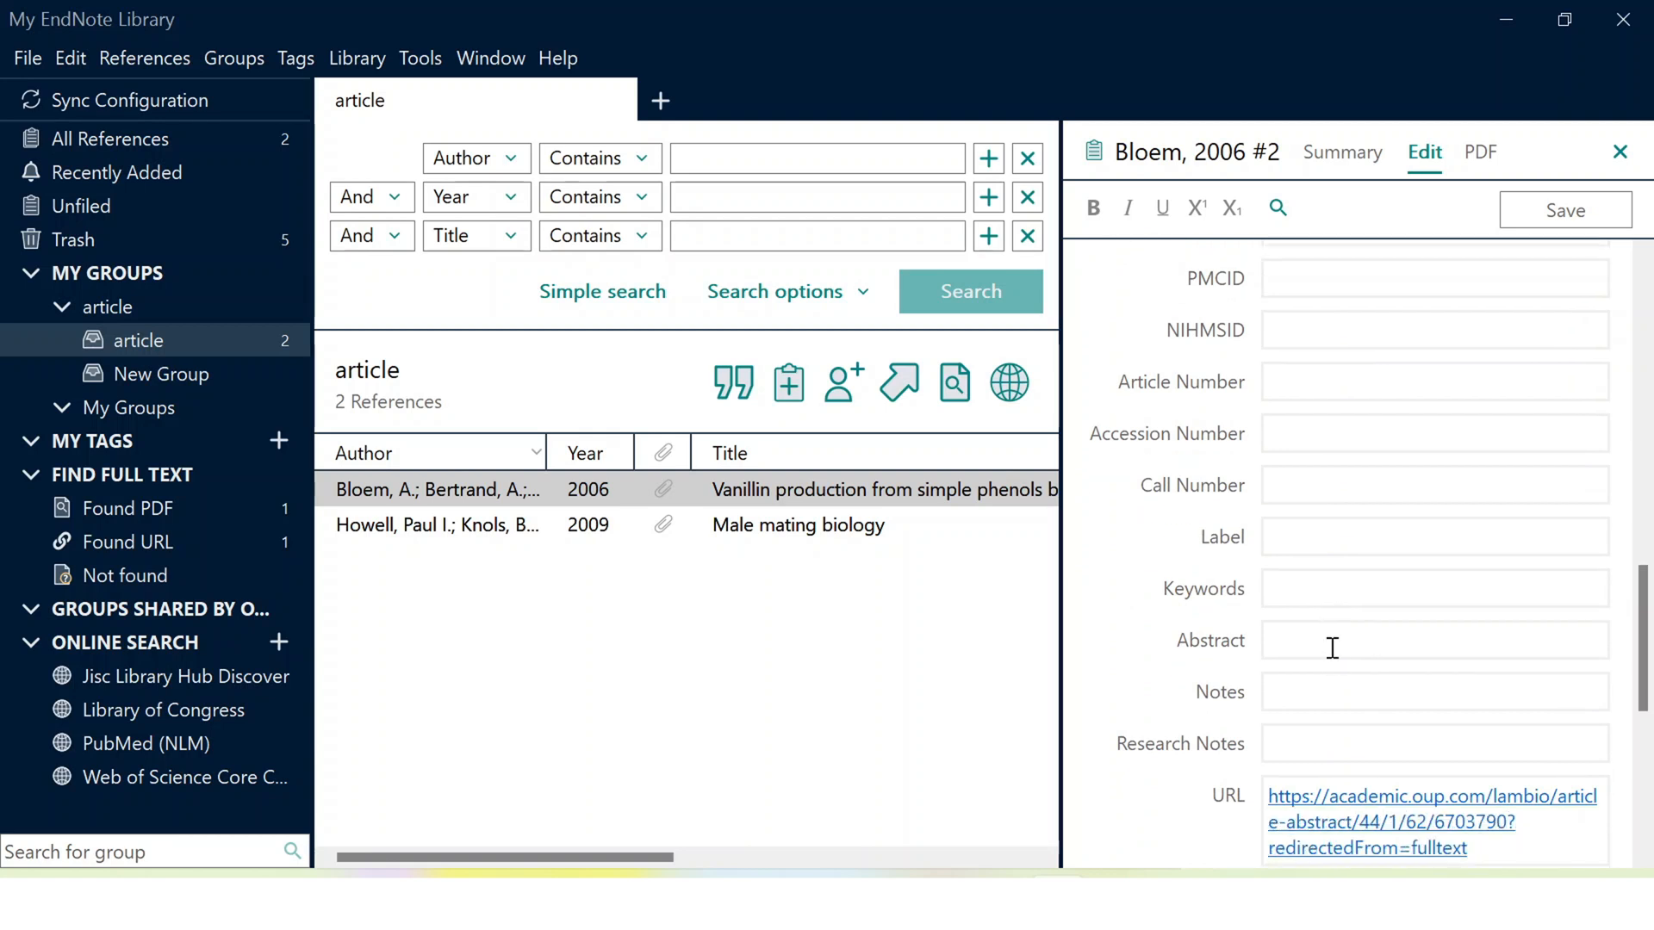
{"action": "scroll", "coordinate": [1332, 648], "scroll_direction": "down", "scroll_amount": 2}
{"action": "left_click", "coordinate": [1324, 648]}
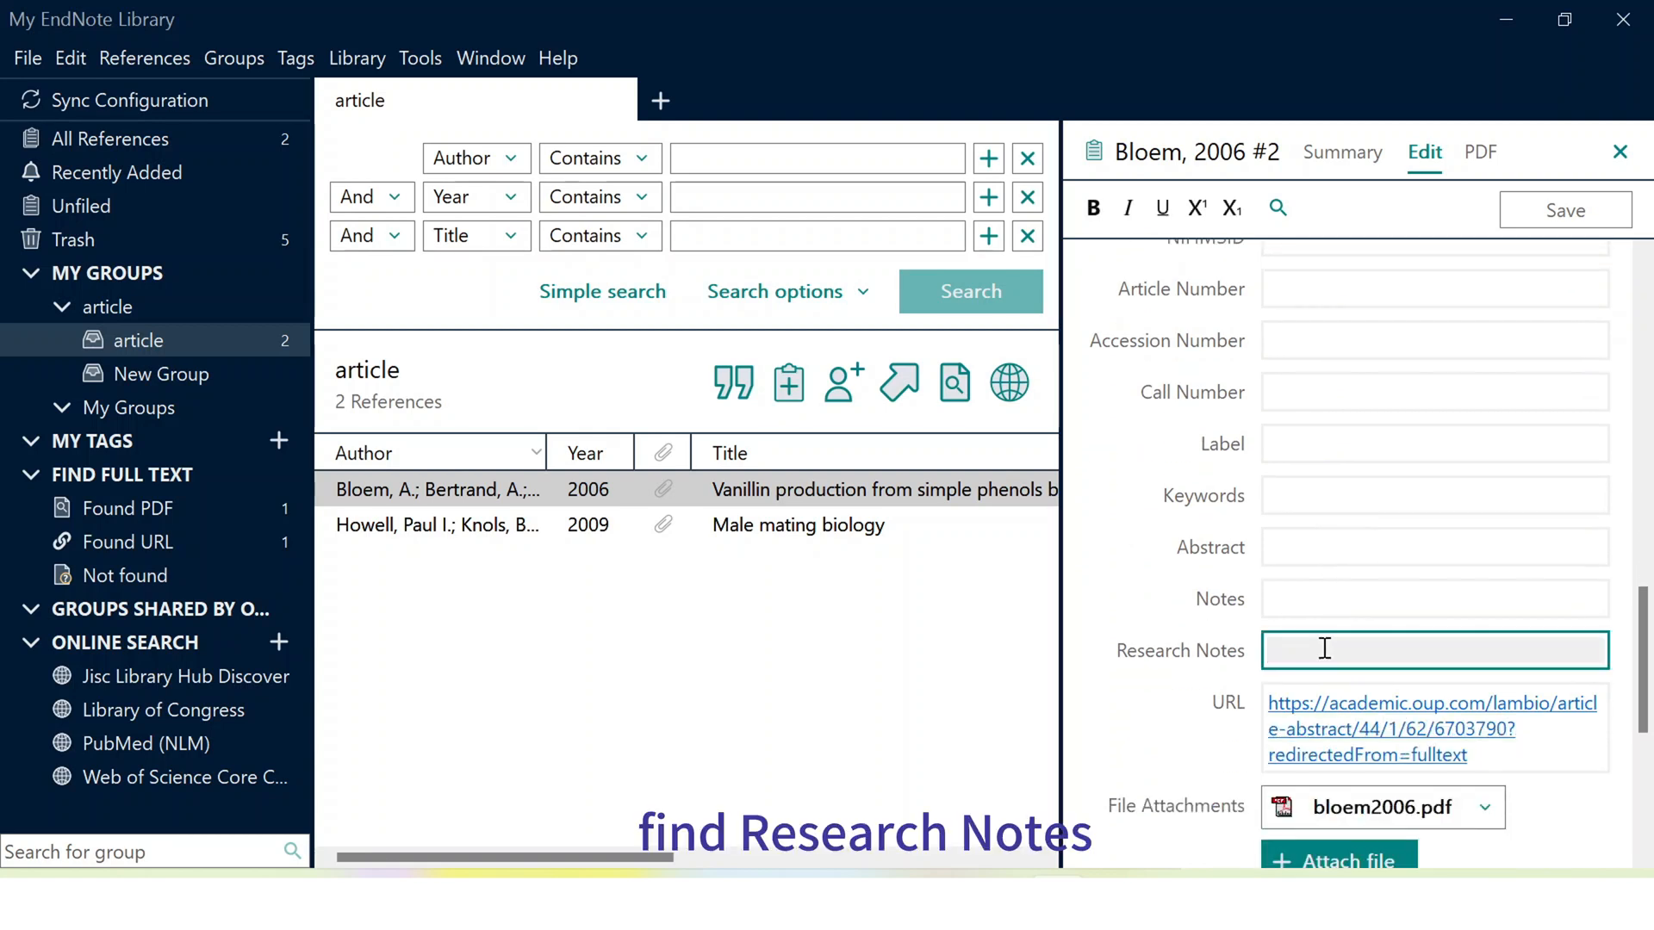
{"action": "type", "text": "w"}
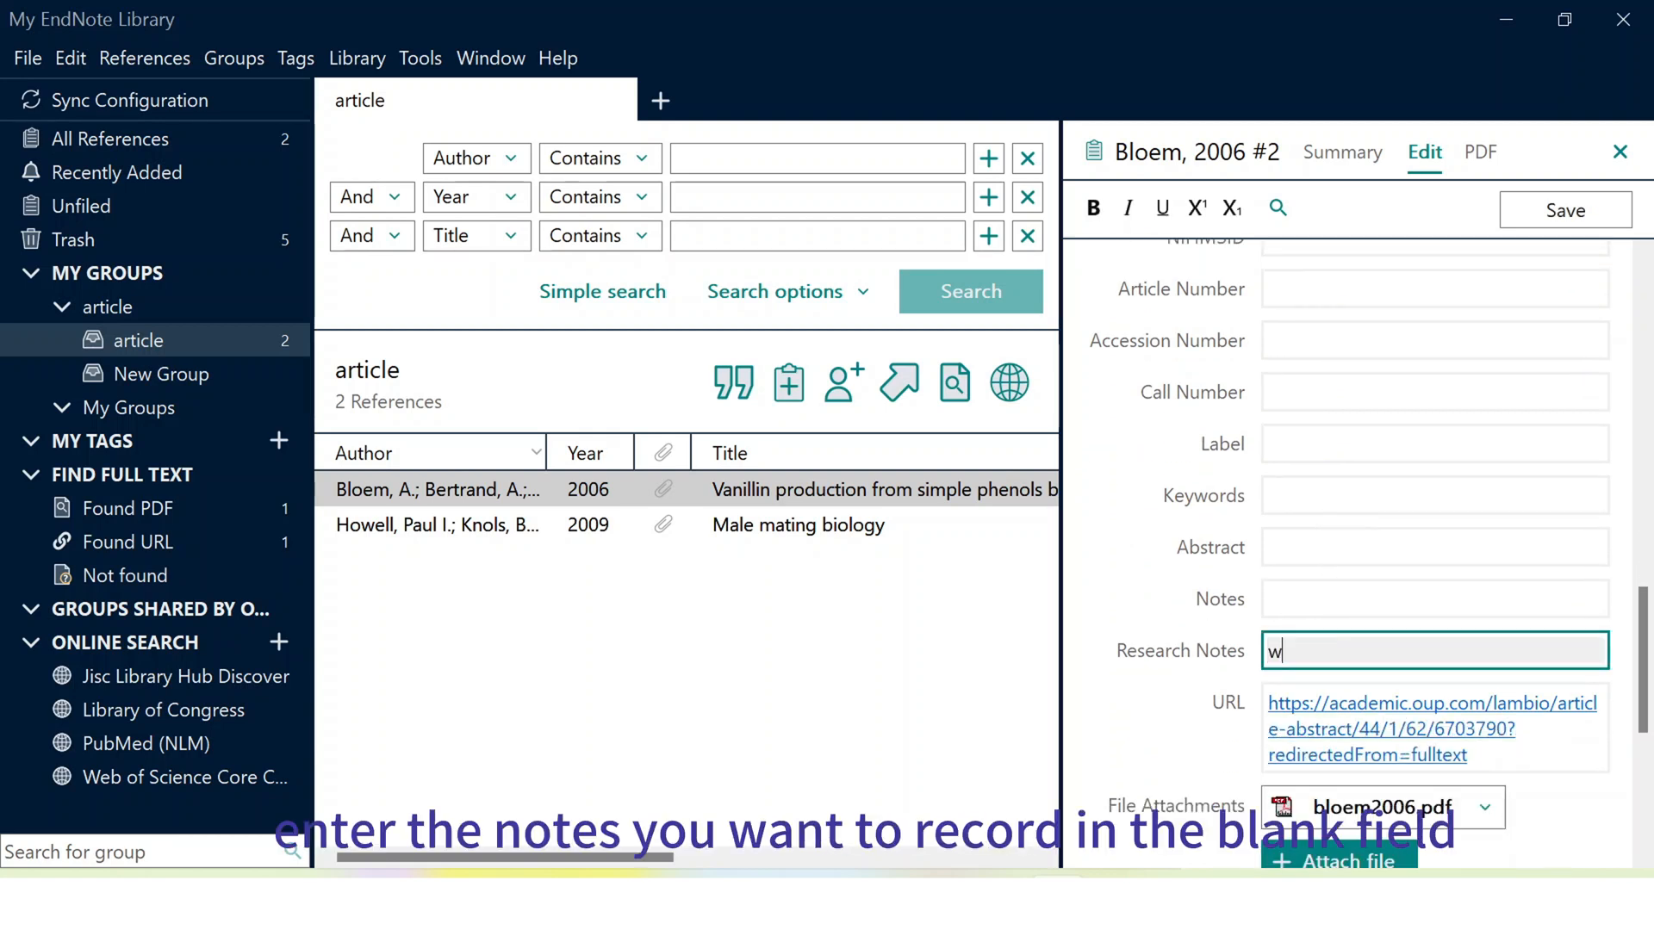
{"action": "type", "text": "rite notes"}
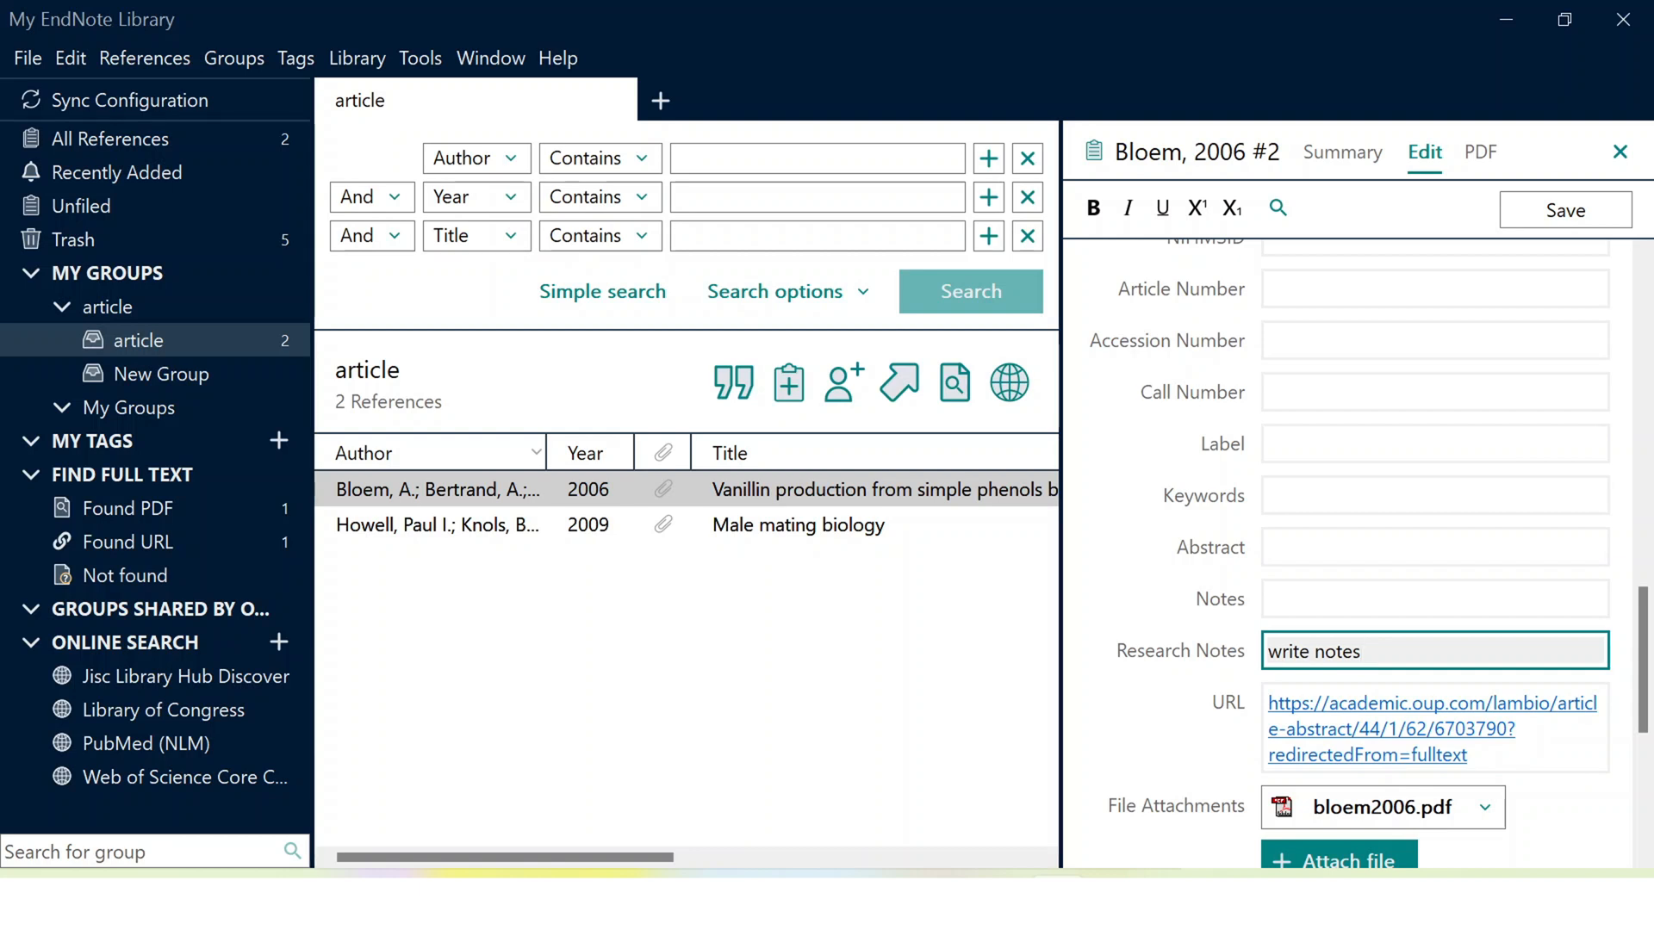
Save the edited Research Notes of the 2006 vanillin production reference.
{"action": "left_click", "coordinate": [1572, 207]}
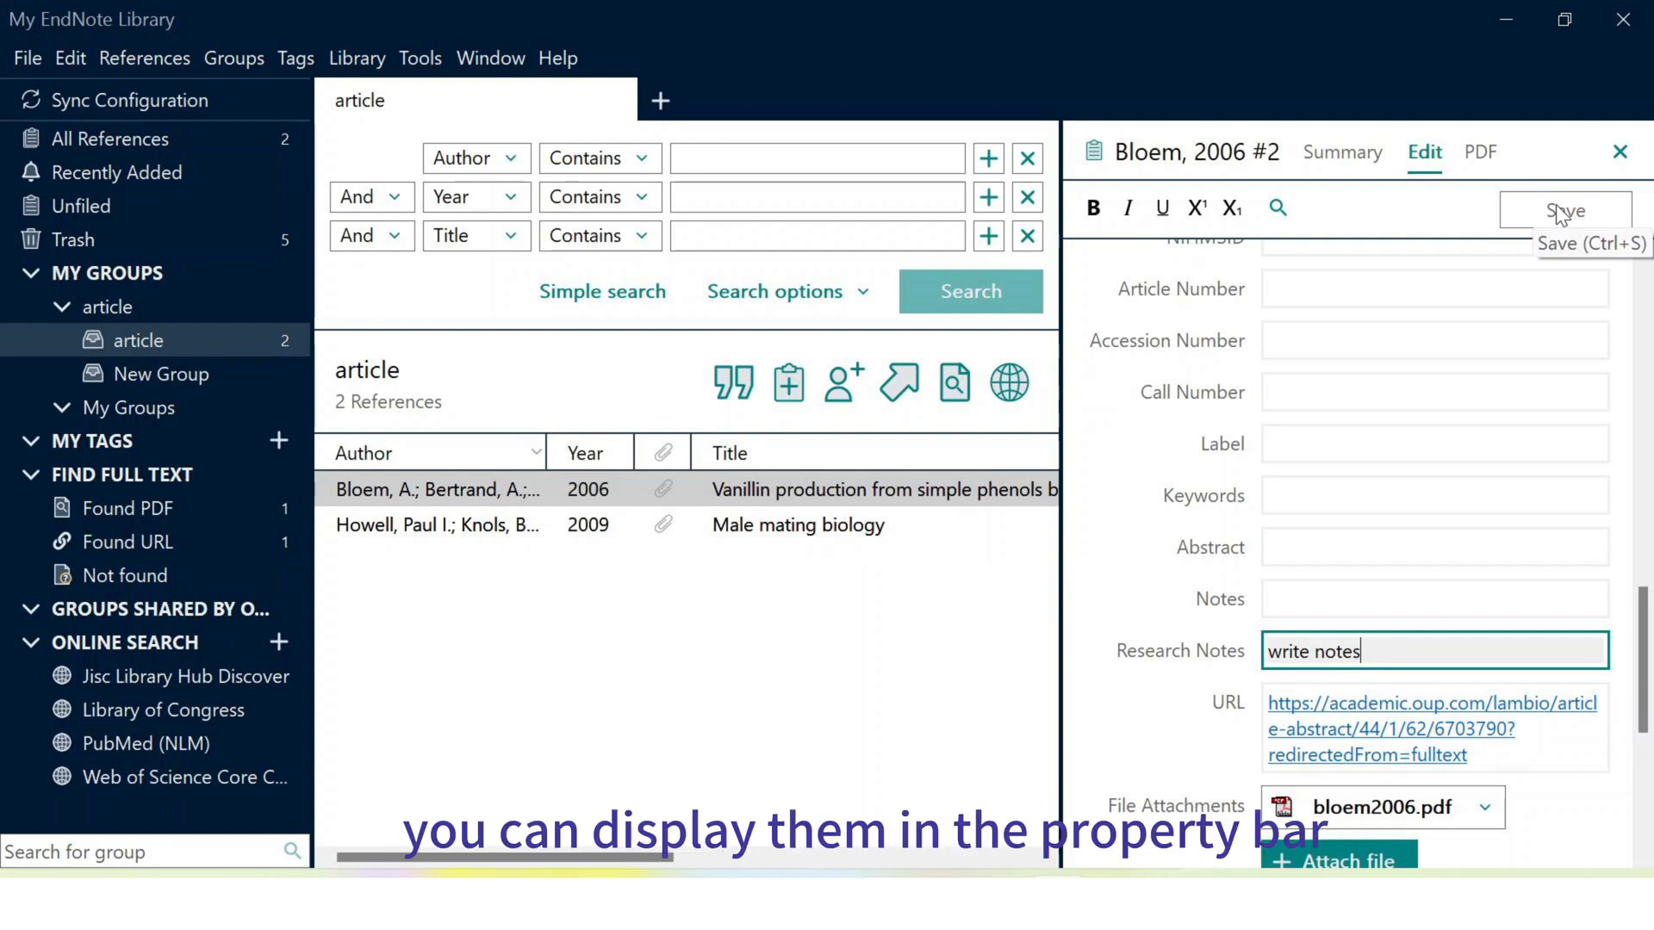
{"action": "left_click", "coordinate": [1561, 213]}
Add a Research Notes column to the reference list of the article group.
{"action": "right_click", "coordinate": [628, 447]}
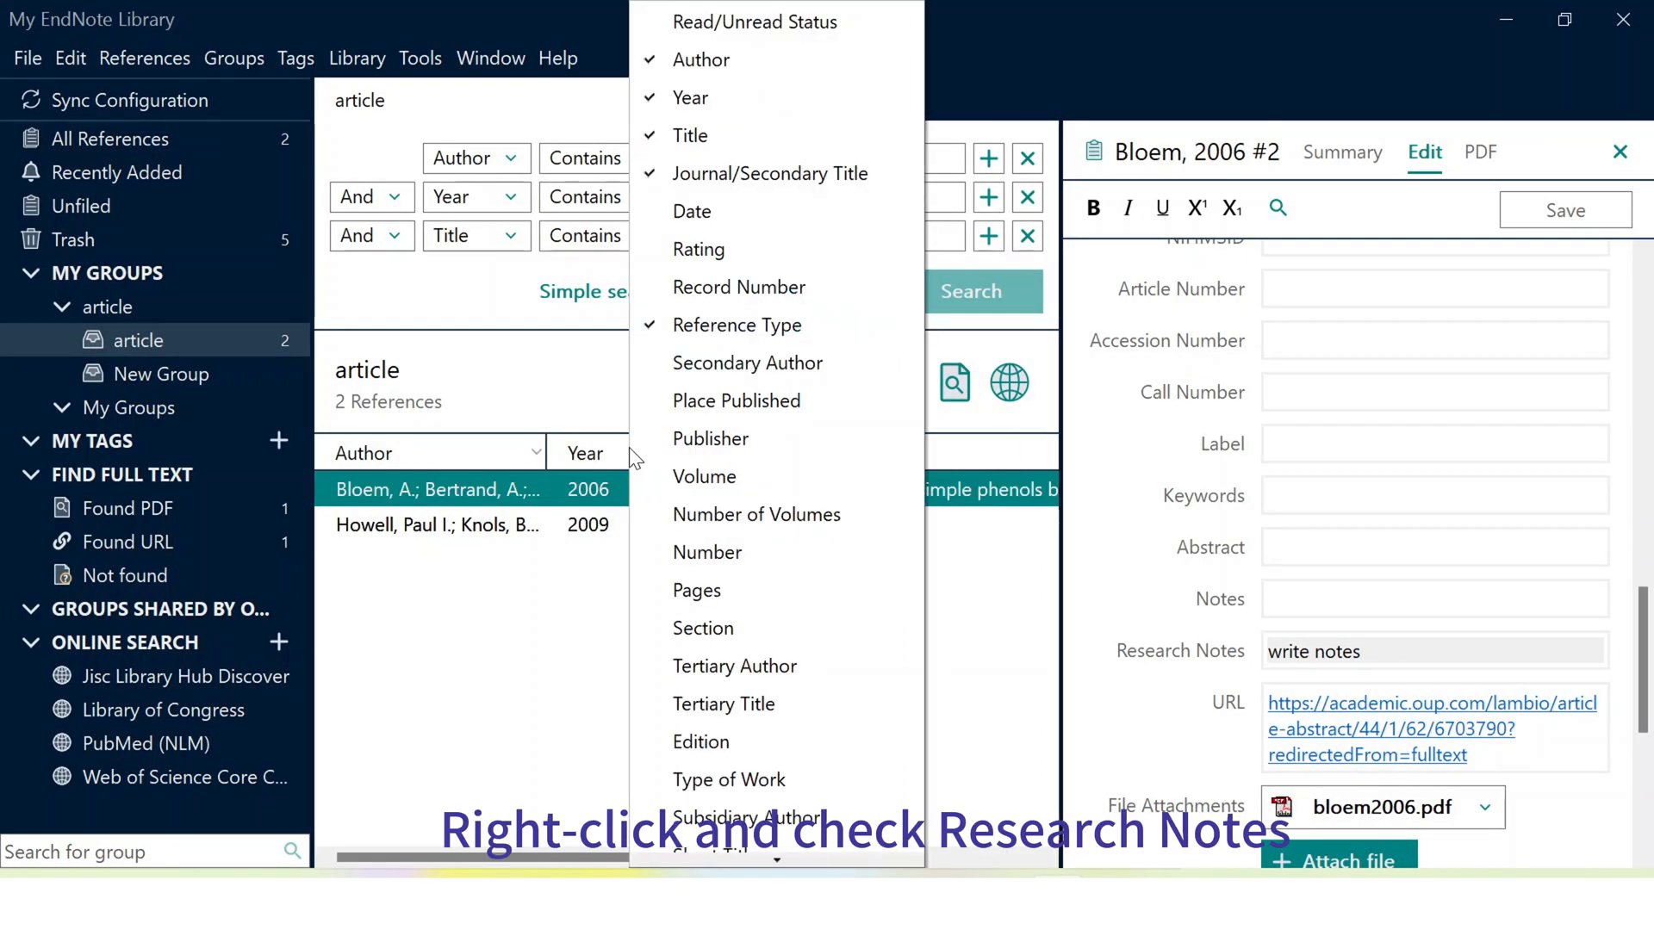
{"action": "scroll", "coordinate": [661, 487], "scroll_direction": "down", "scroll_amount": 2}
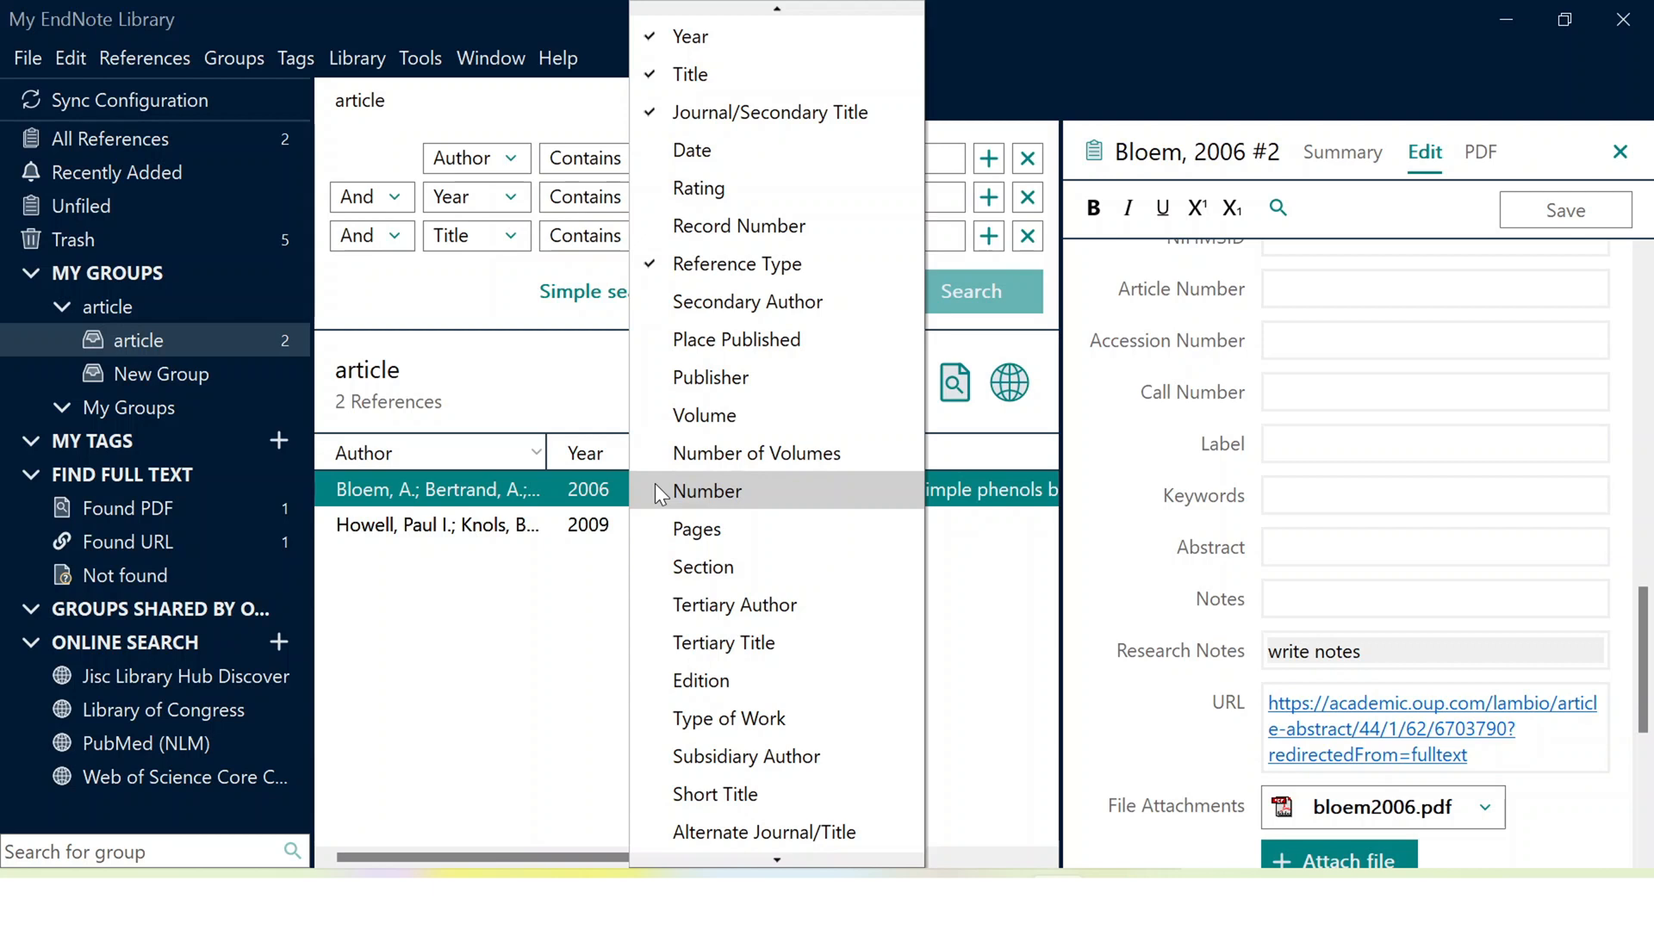
{"action": "scroll", "coordinate": [659, 494], "scroll_direction": "down", "scroll_amount": 3}
{"action": "scroll", "coordinate": [656, 496], "scroll_direction": "down", "scroll_amount": 1}
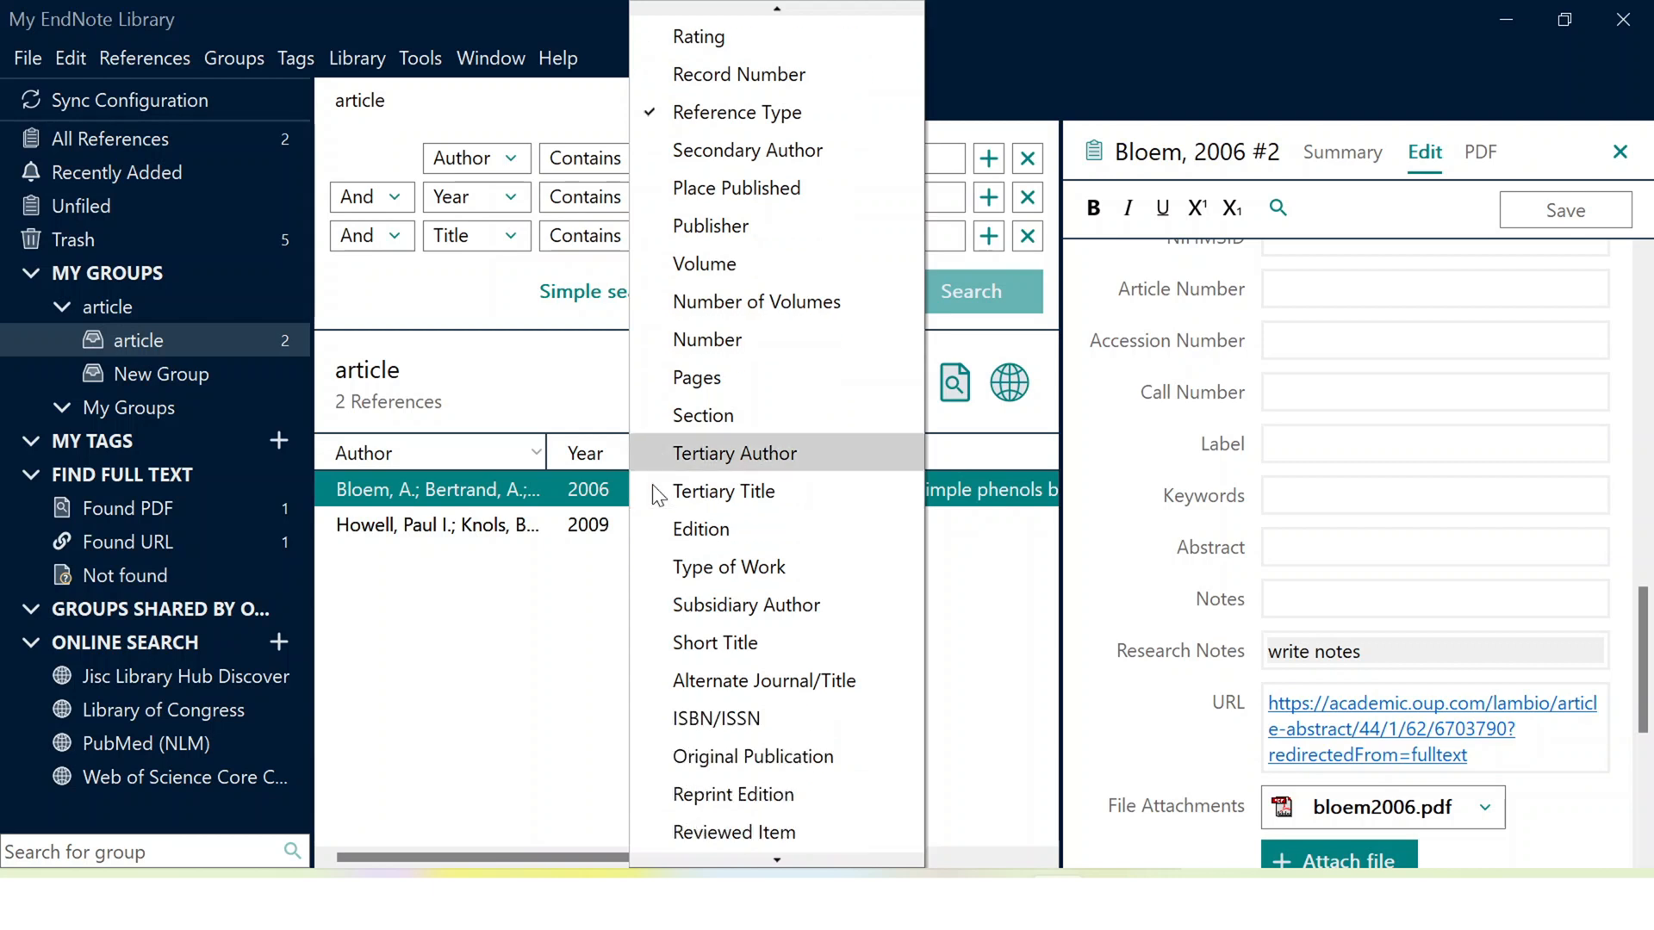
{"action": "scroll", "coordinate": [653, 484], "scroll_direction": "down", "scroll_amount": 8}
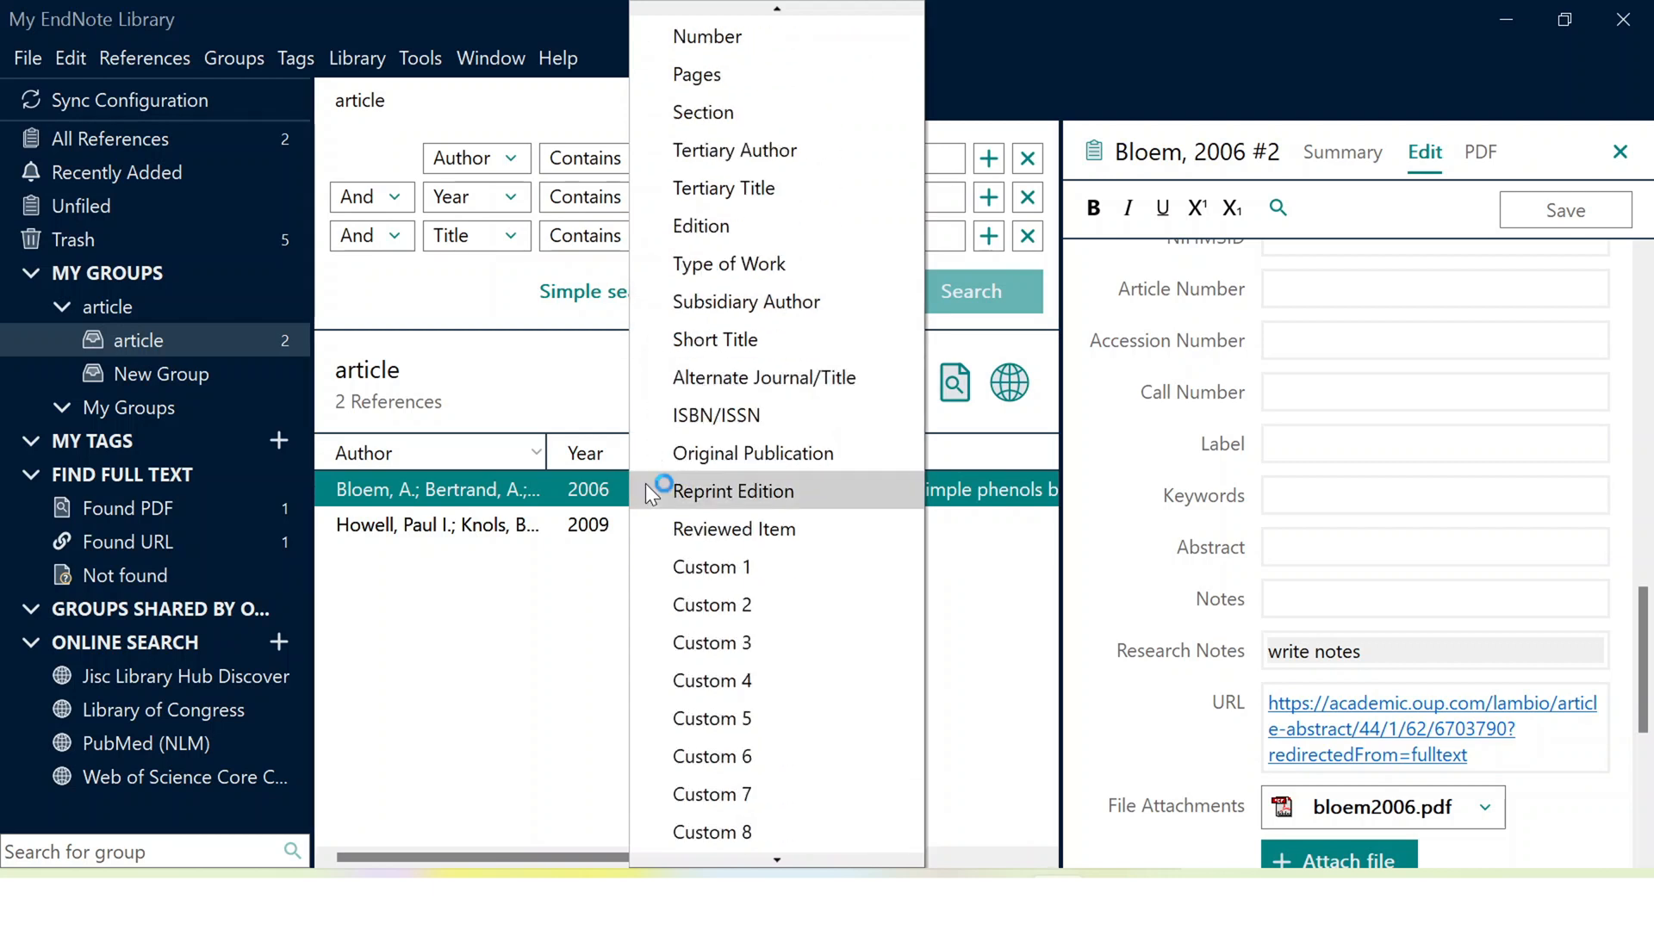
{"action": "scroll", "coordinate": [644, 484], "scroll_direction": "down", "scroll_amount": 4}
{"action": "scroll", "coordinate": [631, 488], "scroll_direction": "down", "scroll_amount": 2}
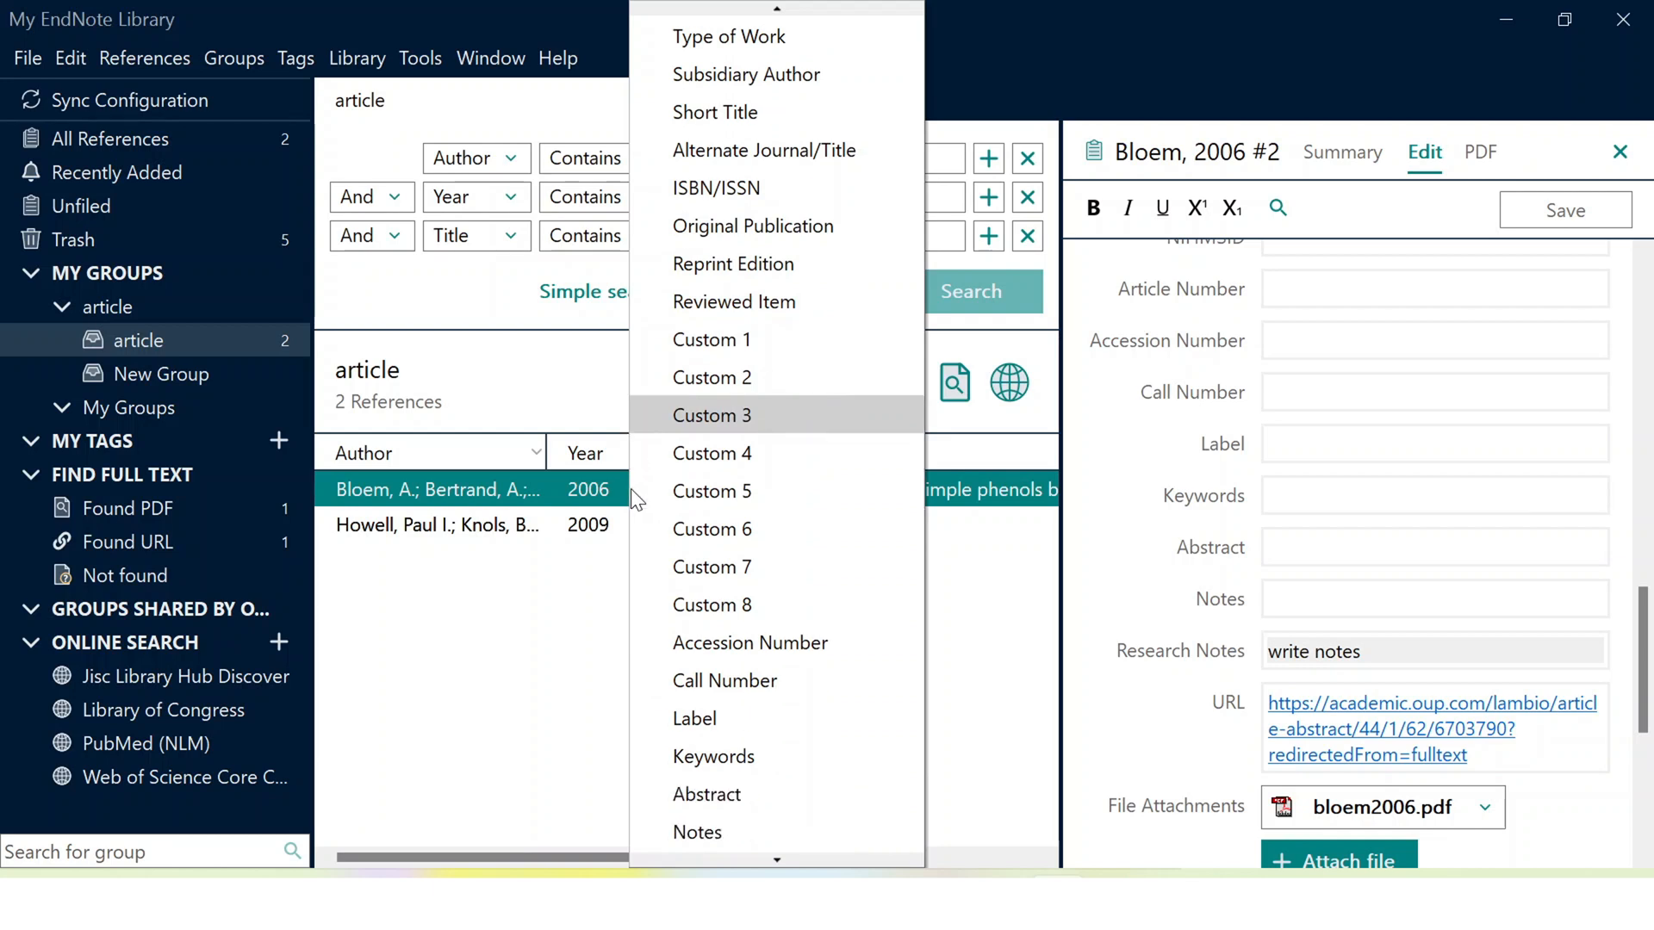
{"action": "scroll", "coordinate": [631, 488], "scroll_direction": "down", "scroll_amount": 1}
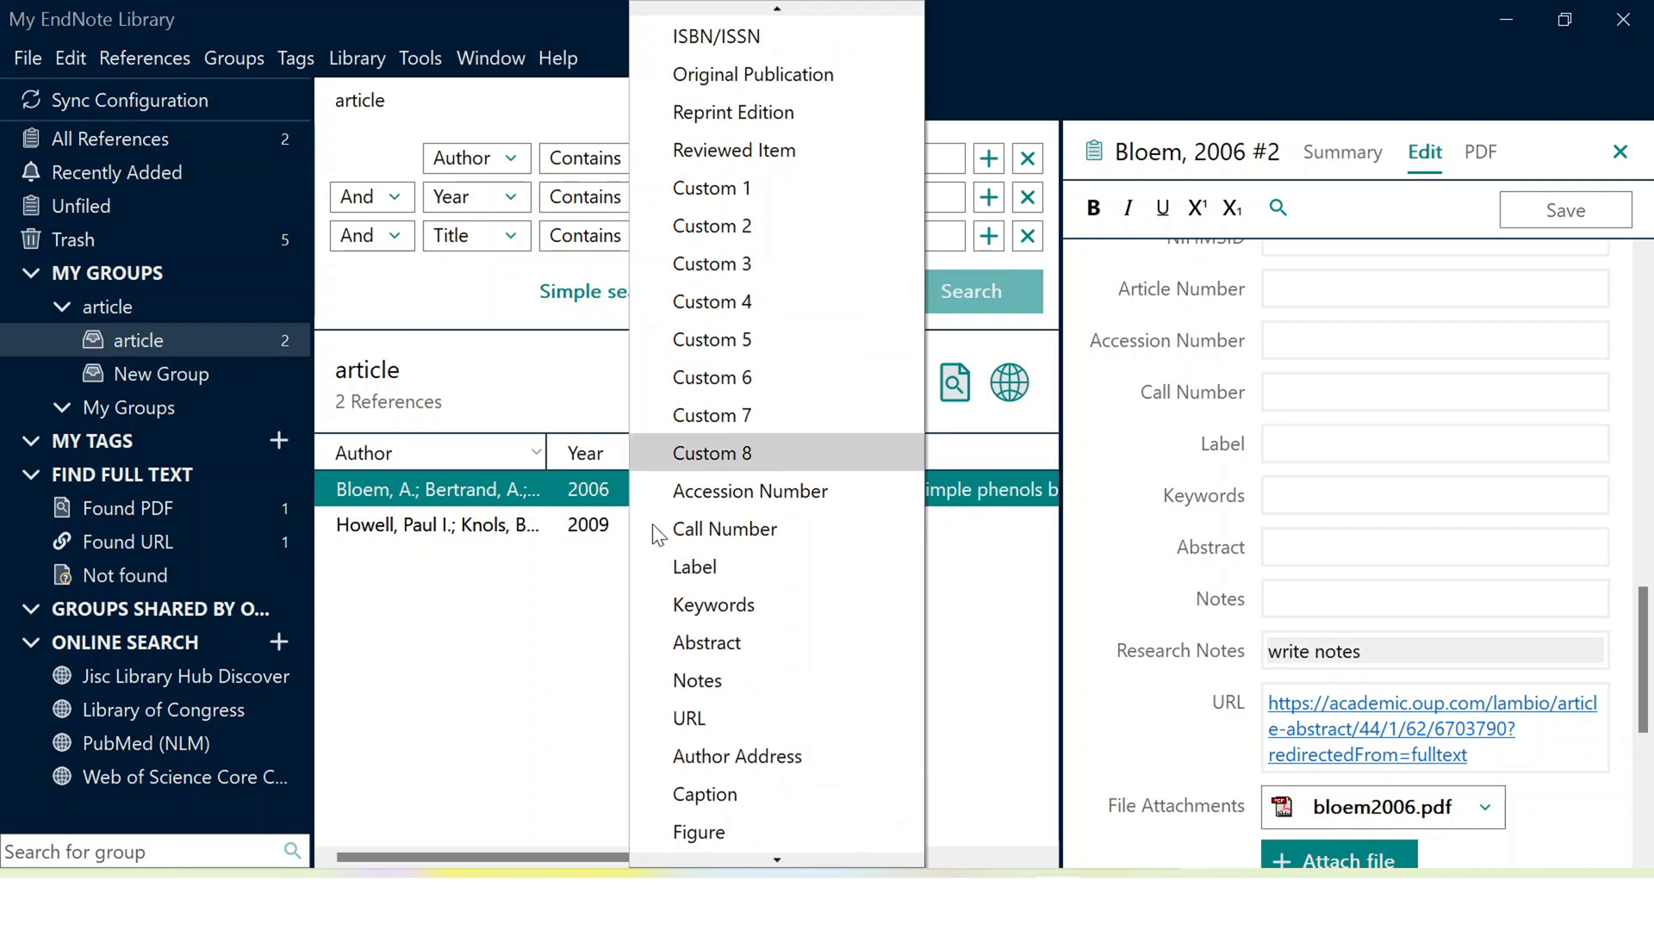
{"action": "scroll", "coordinate": [651, 527], "scroll_direction": "down", "scroll_amount": 4}
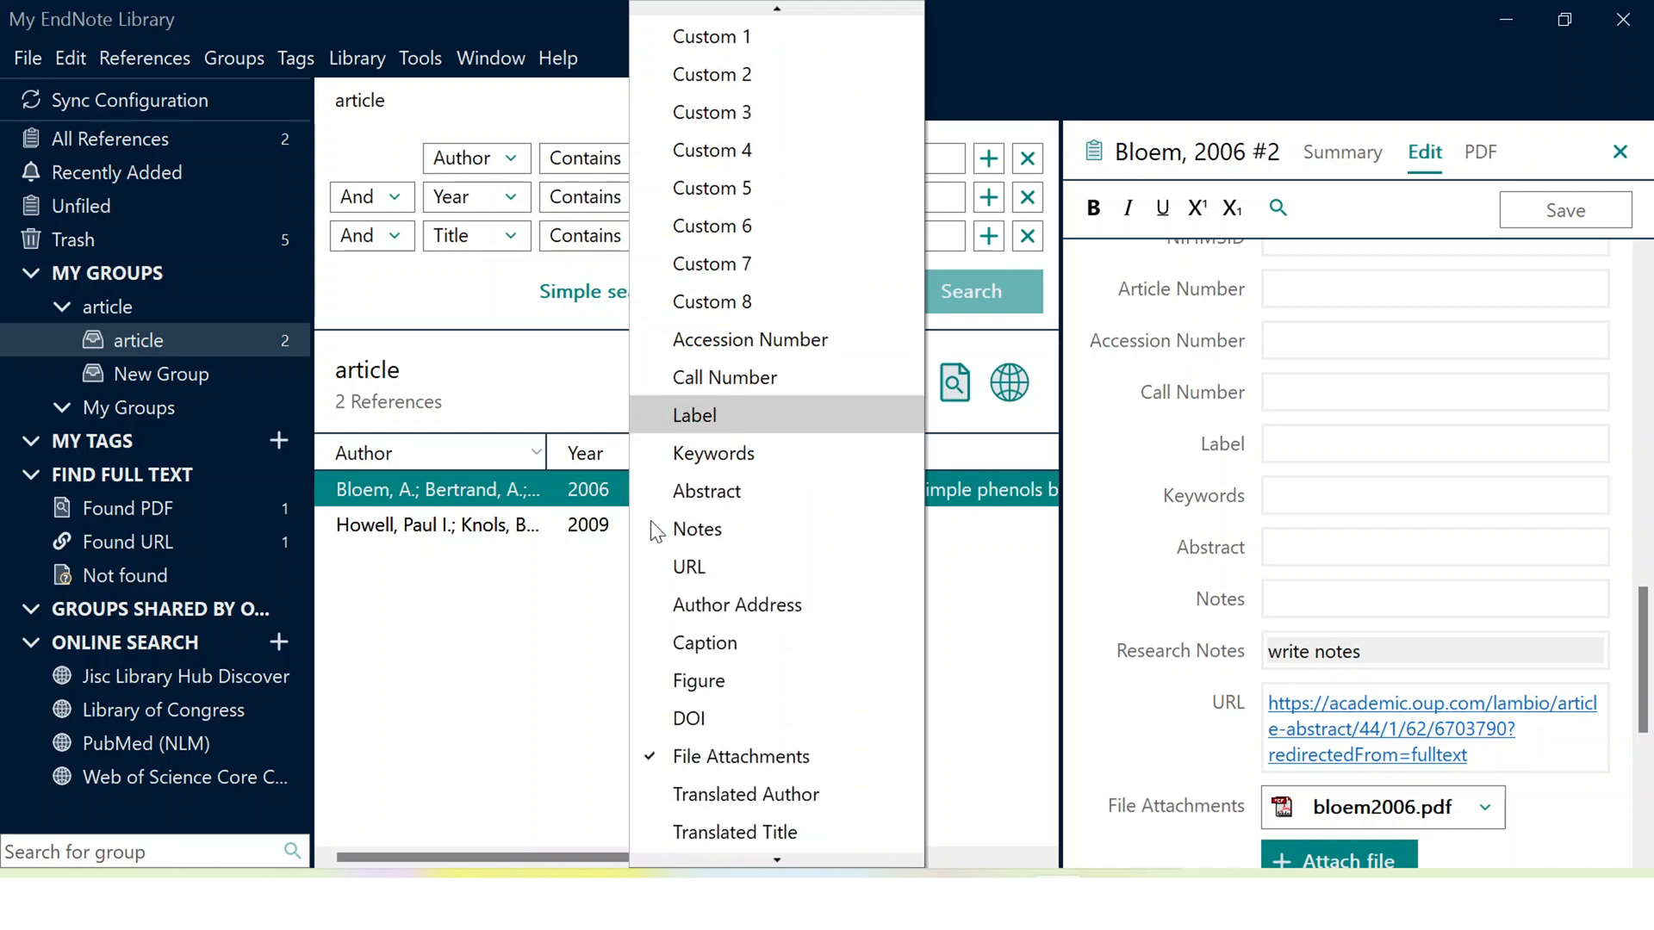
{"action": "scroll", "coordinate": [651, 527], "scroll_direction": "down", "scroll_amount": 4}
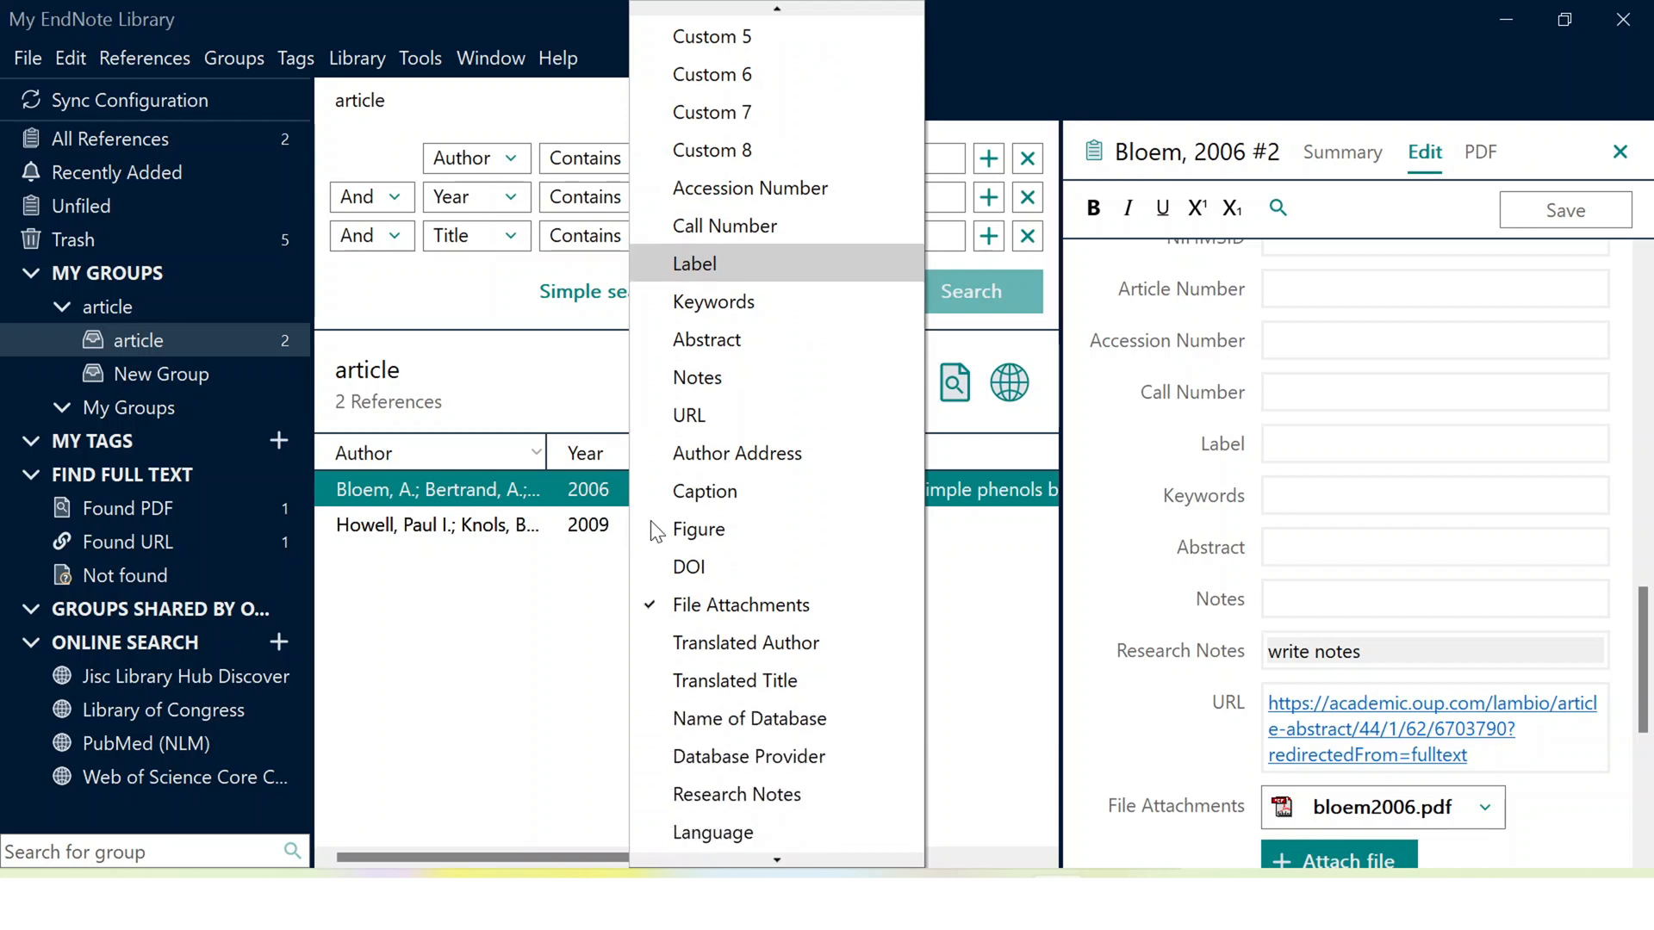
{"action": "scroll", "coordinate": [656, 530], "scroll_direction": "down", "scroll_amount": 3}
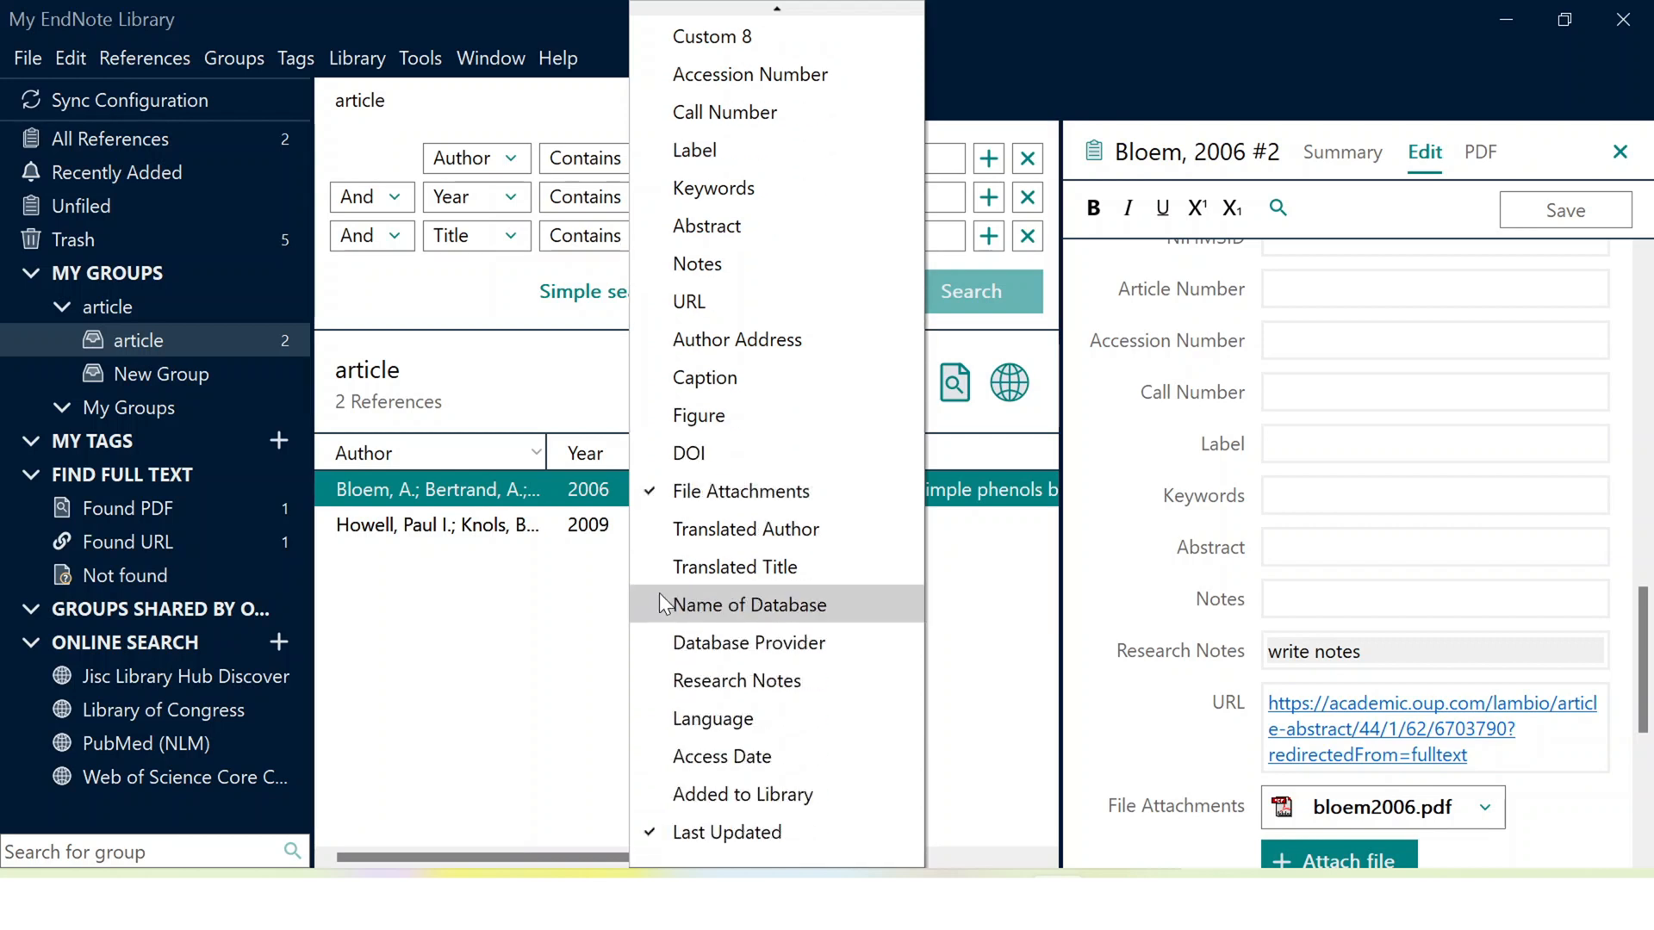
{"action": "left_click", "coordinate": [694, 676]}
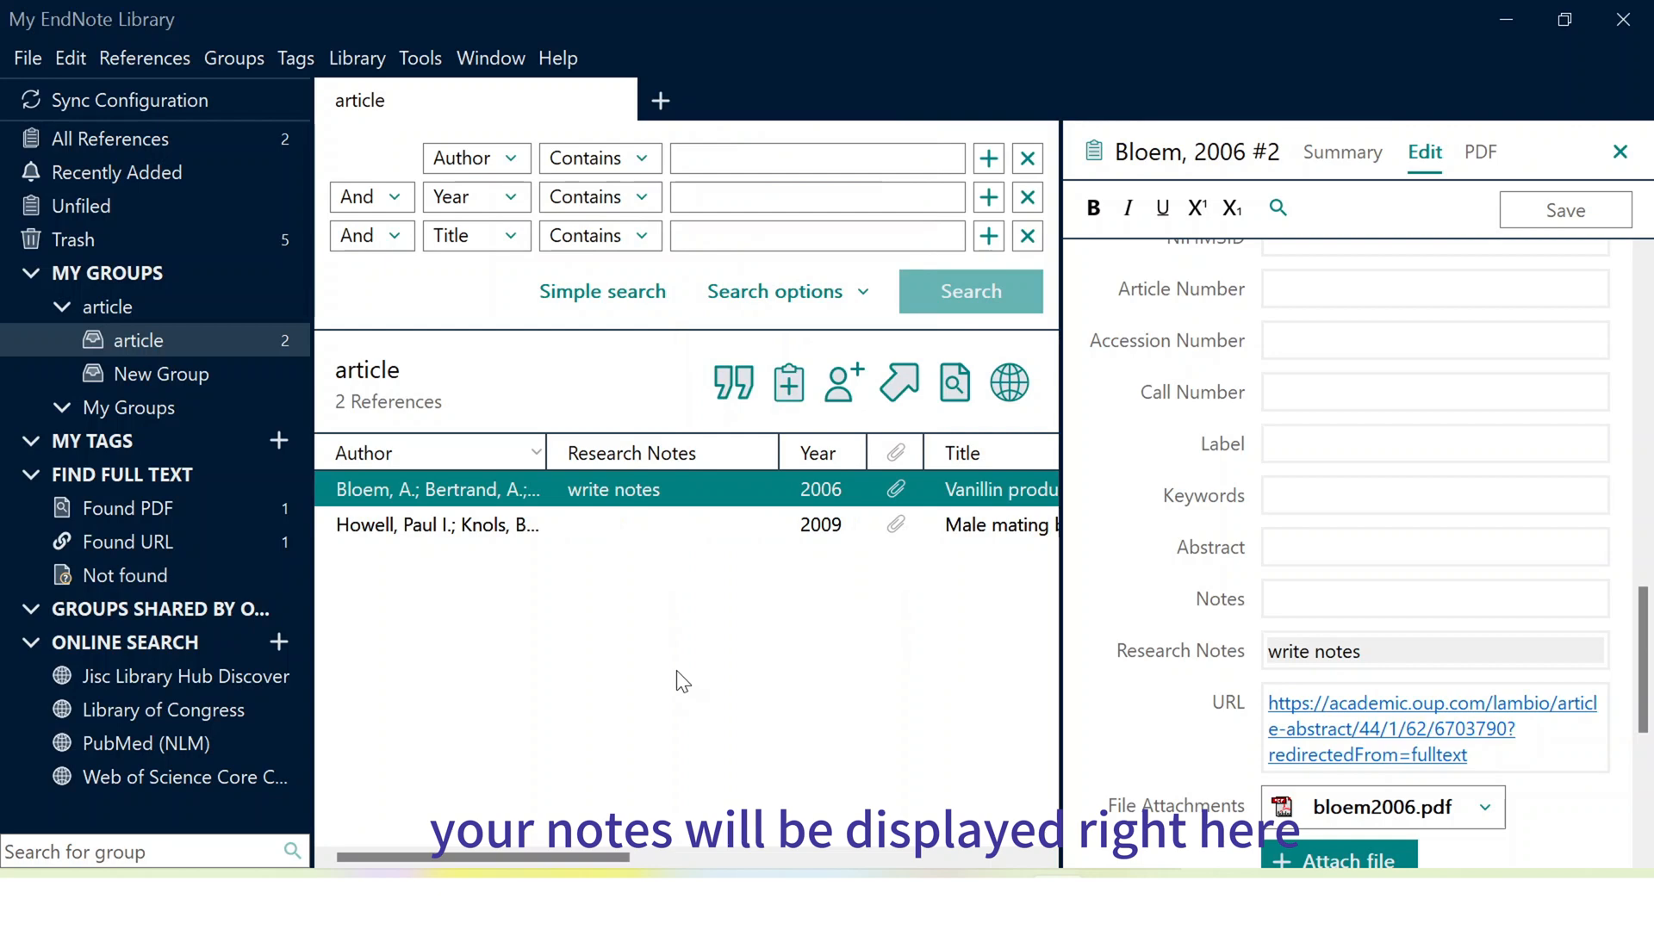